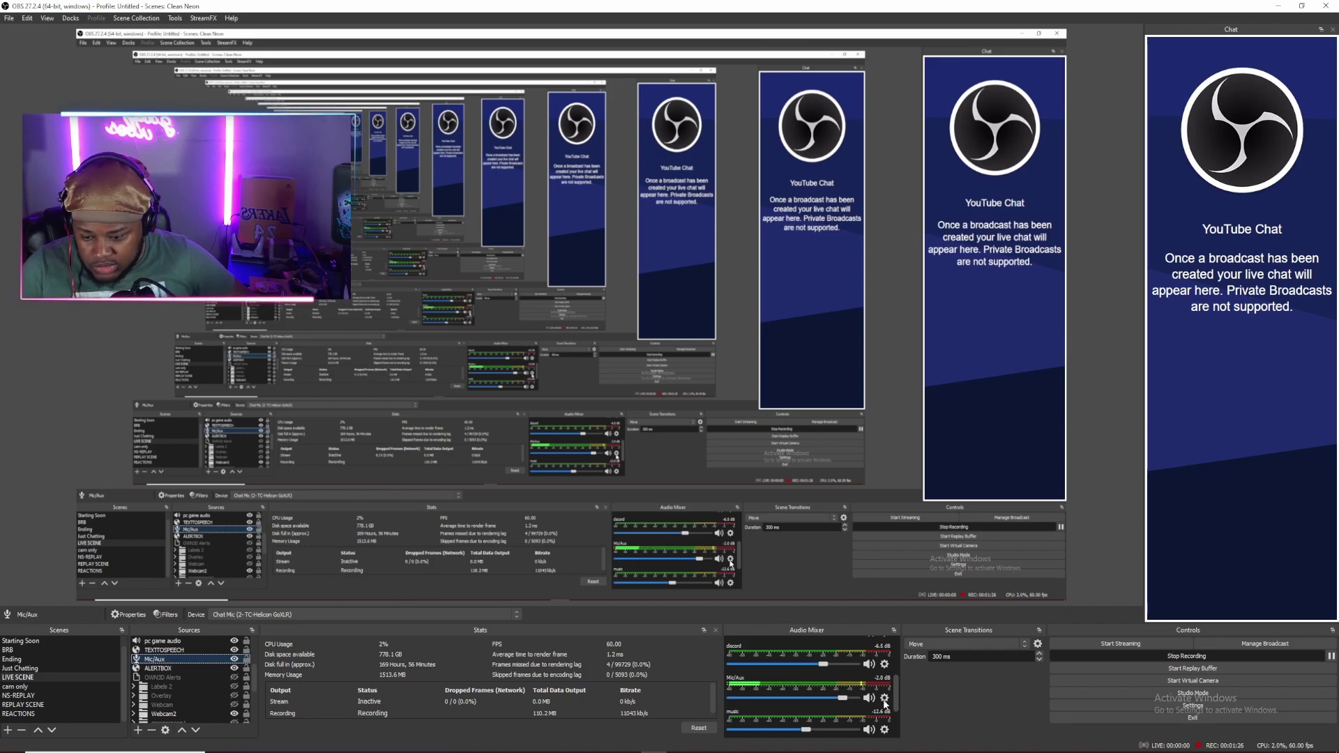
# Set Mic/Aux audio monitoring to Monitor and Output in Advanced Audio Properties.
pyautogui.click(885, 699)
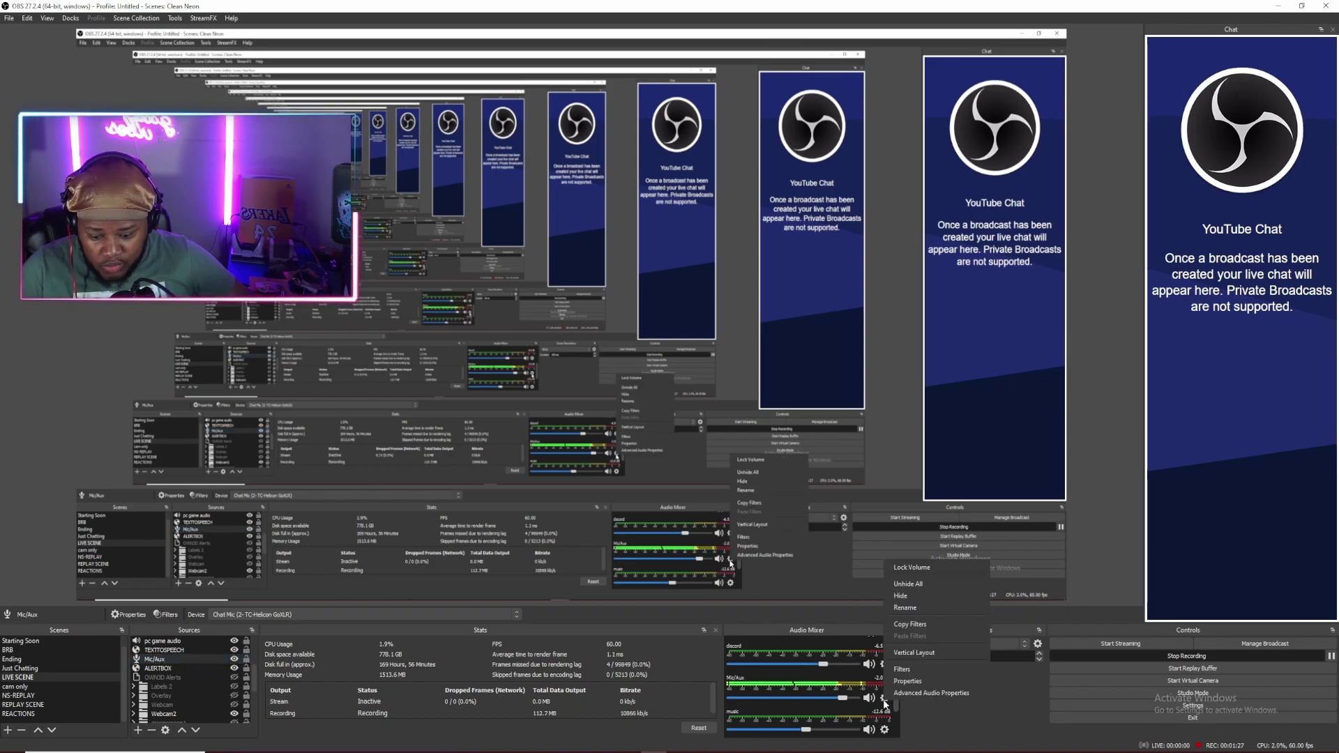
pyautogui.click(924, 694)
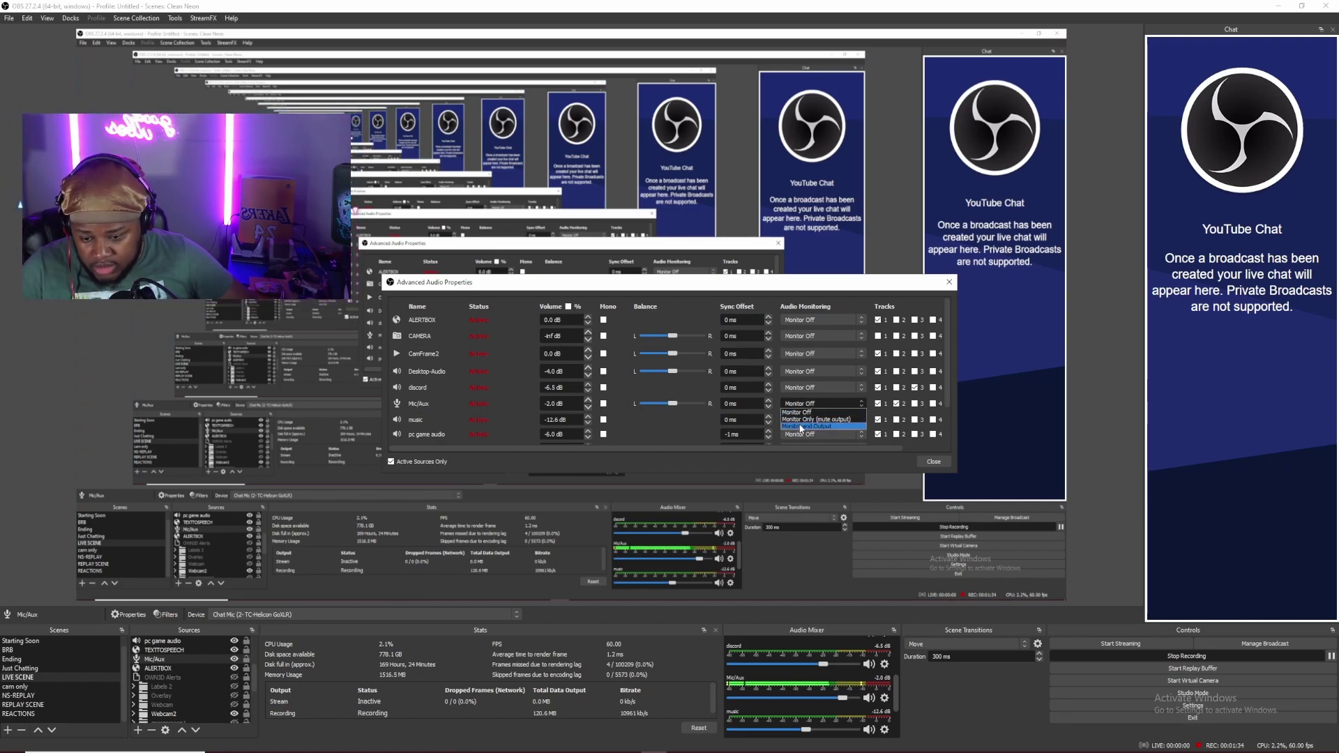
pyautogui.click(800, 426)
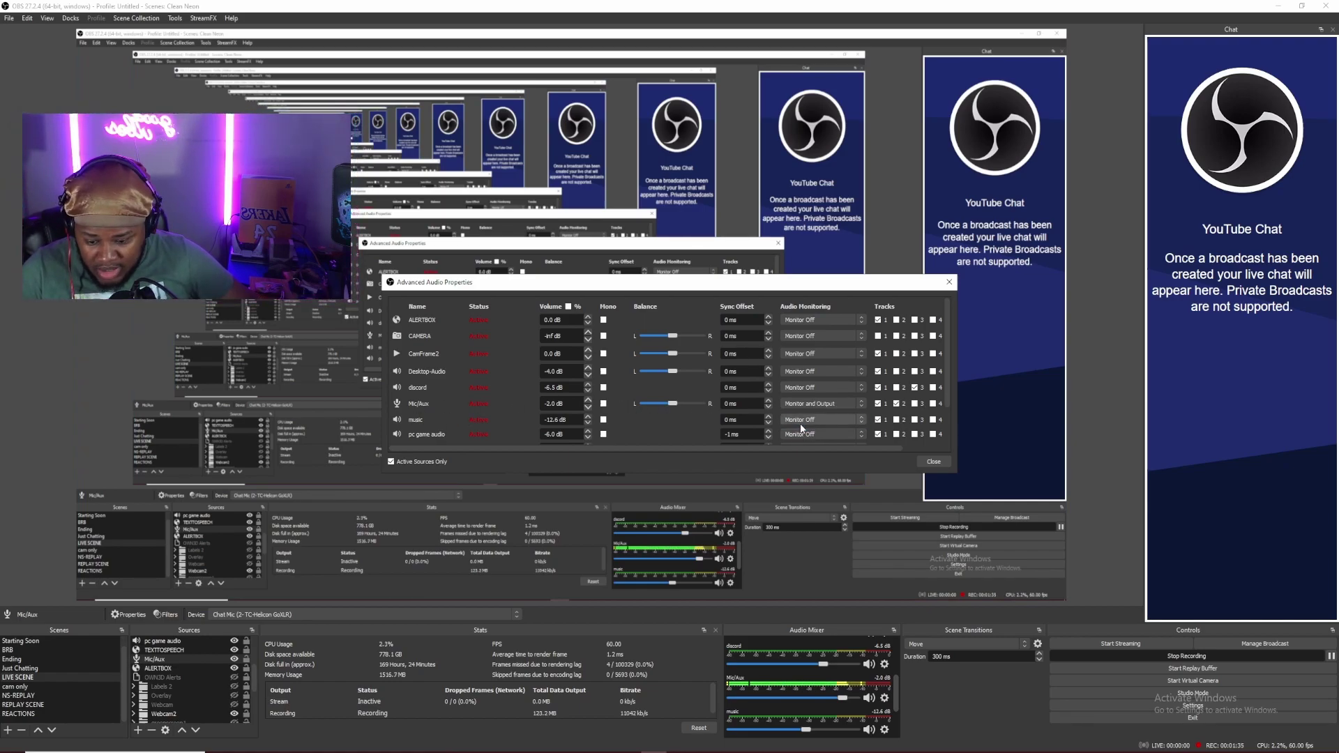
pyautogui.click(934, 463)
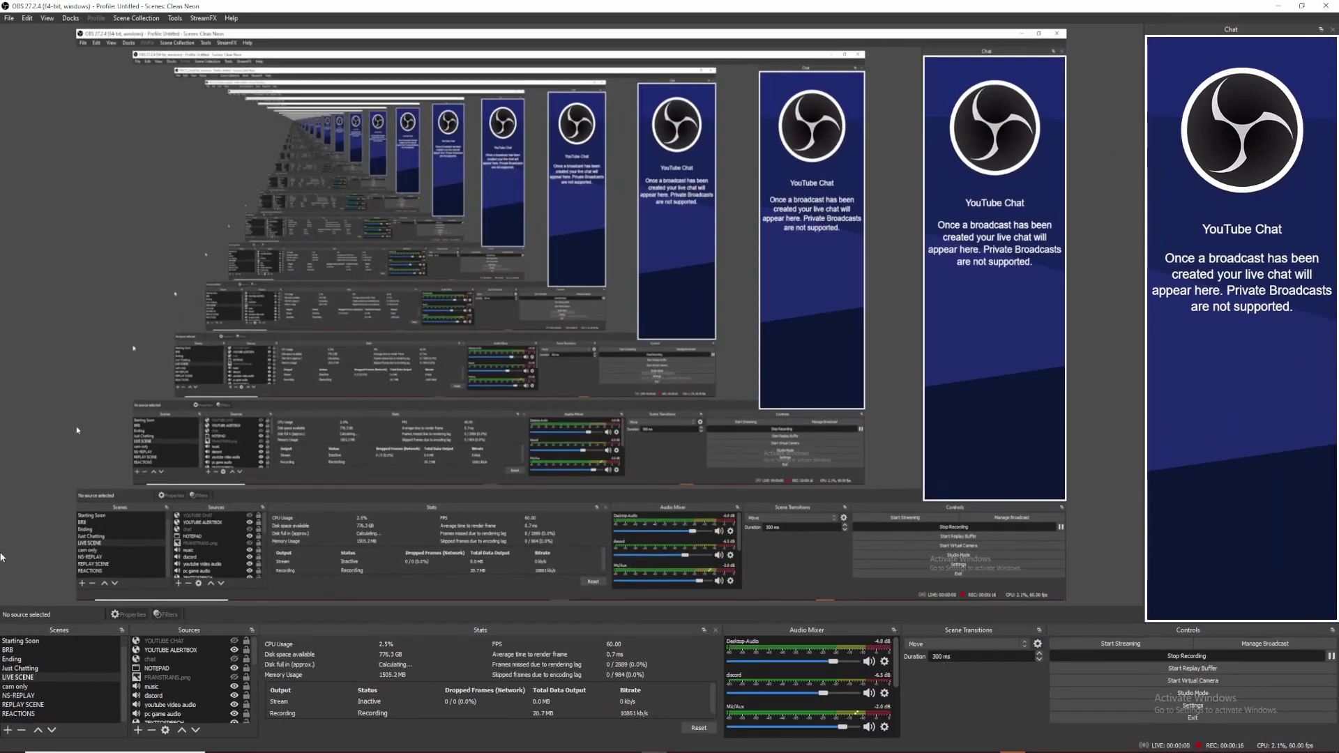
# Scroll the Sources list down to bring Mic/Aux into view.
pyautogui.scroll(-2, 182, 694)
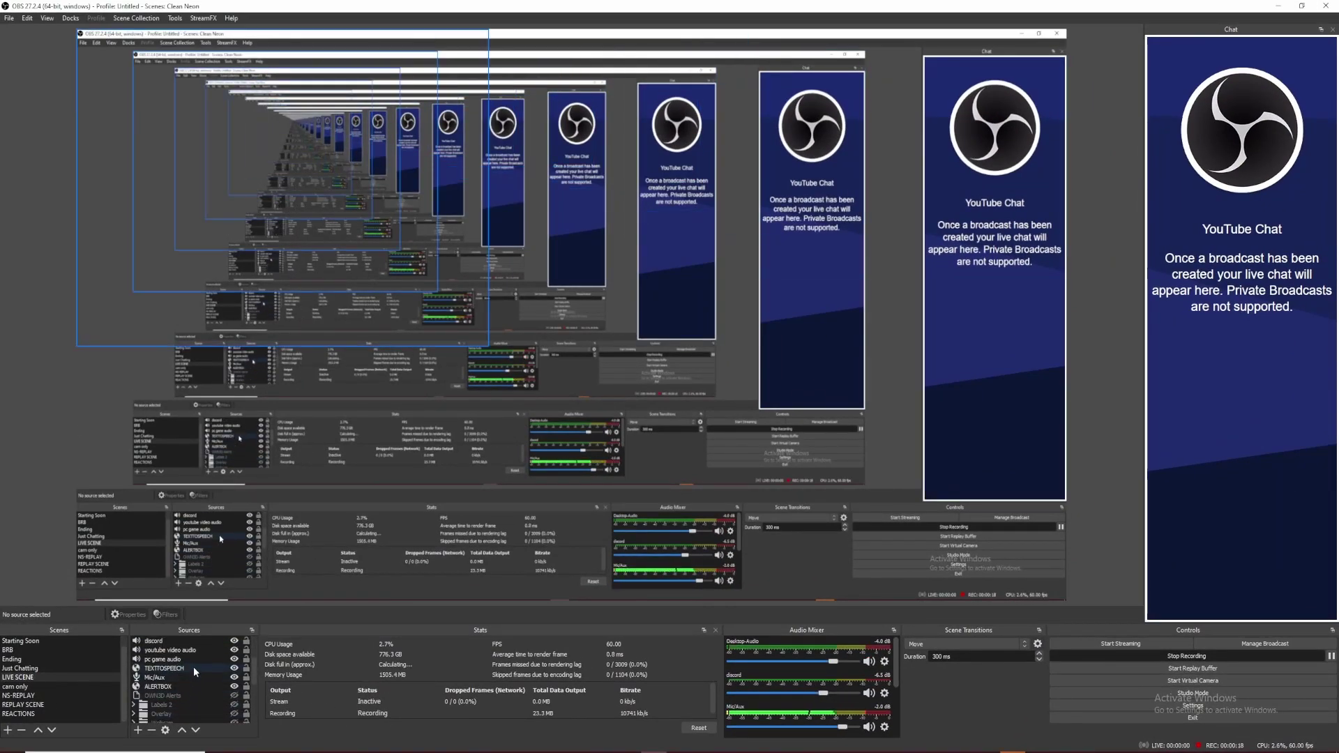
# Add a VST 2.x Plug-in filter to Mic/Aux, keeping its default name.
pyautogui.rightClick(163, 678)
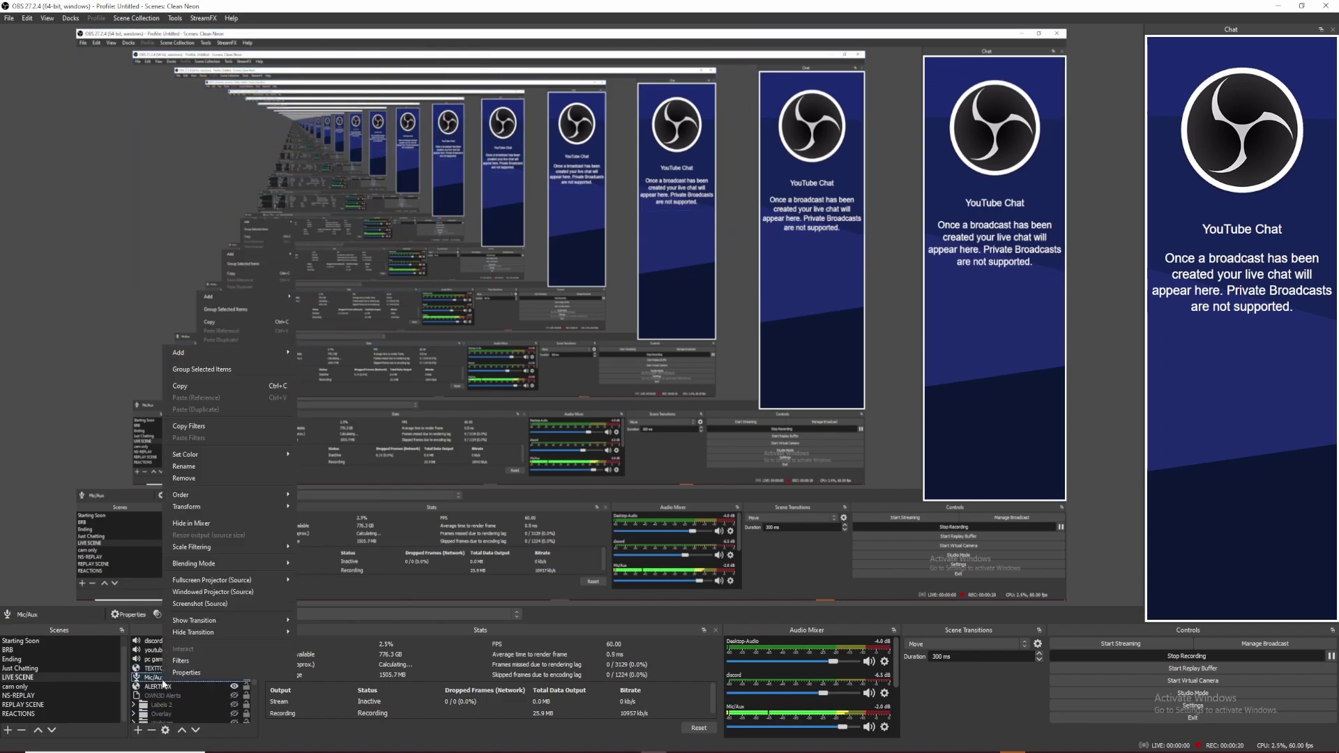
pyautogui.click(214, 660)
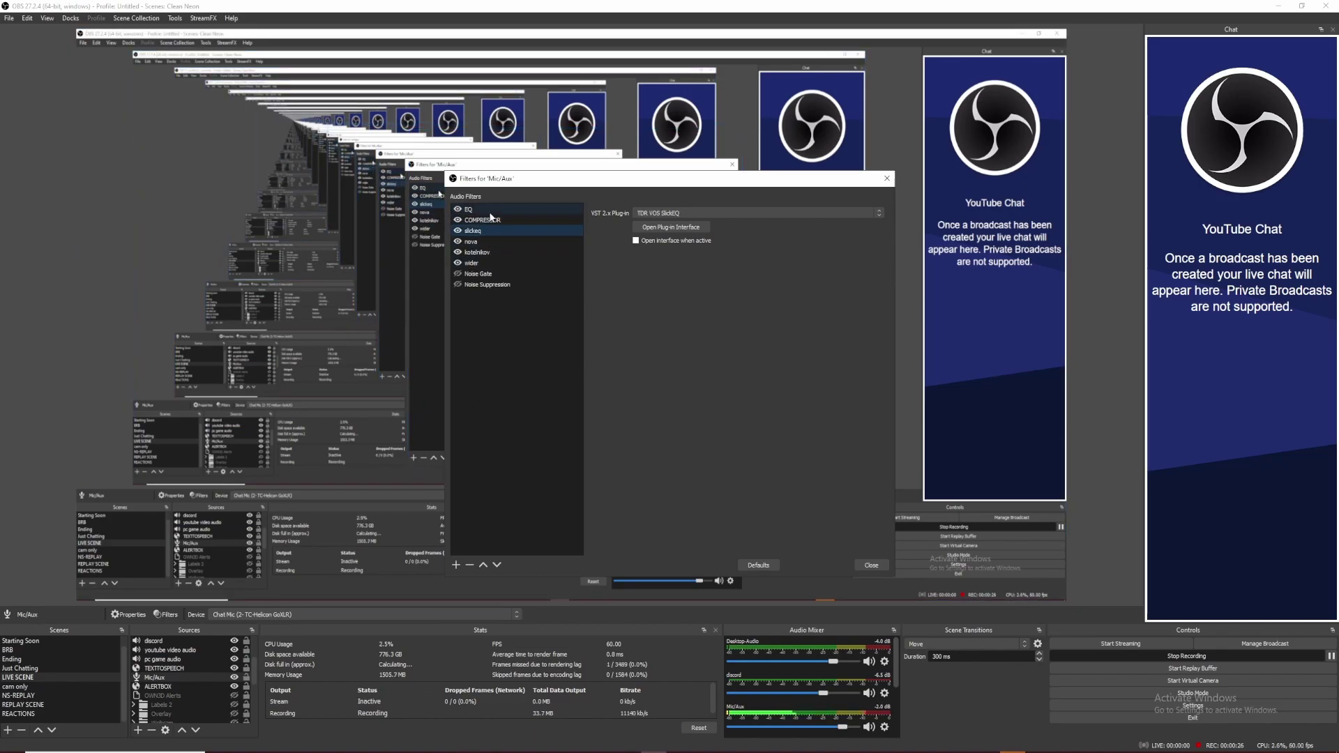
pyautogui.click(455, 565)
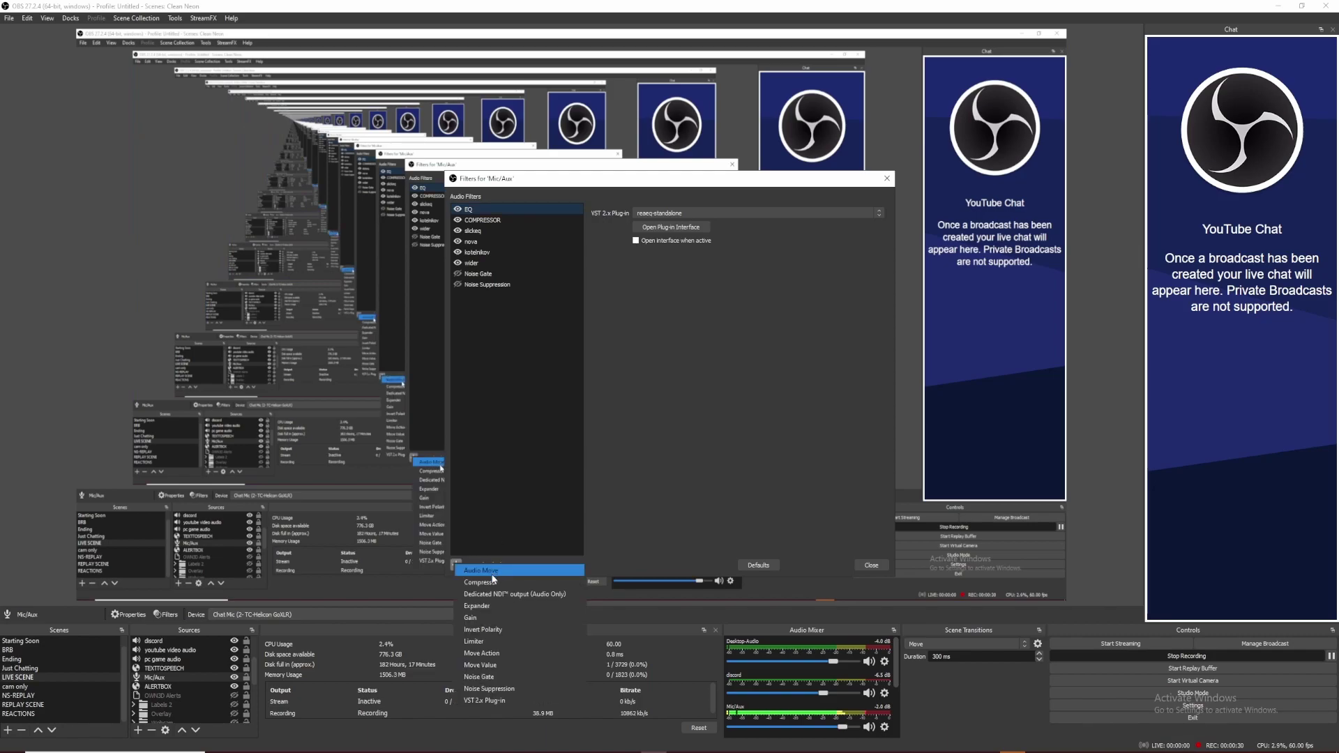
pyautogui.click(487, 700)
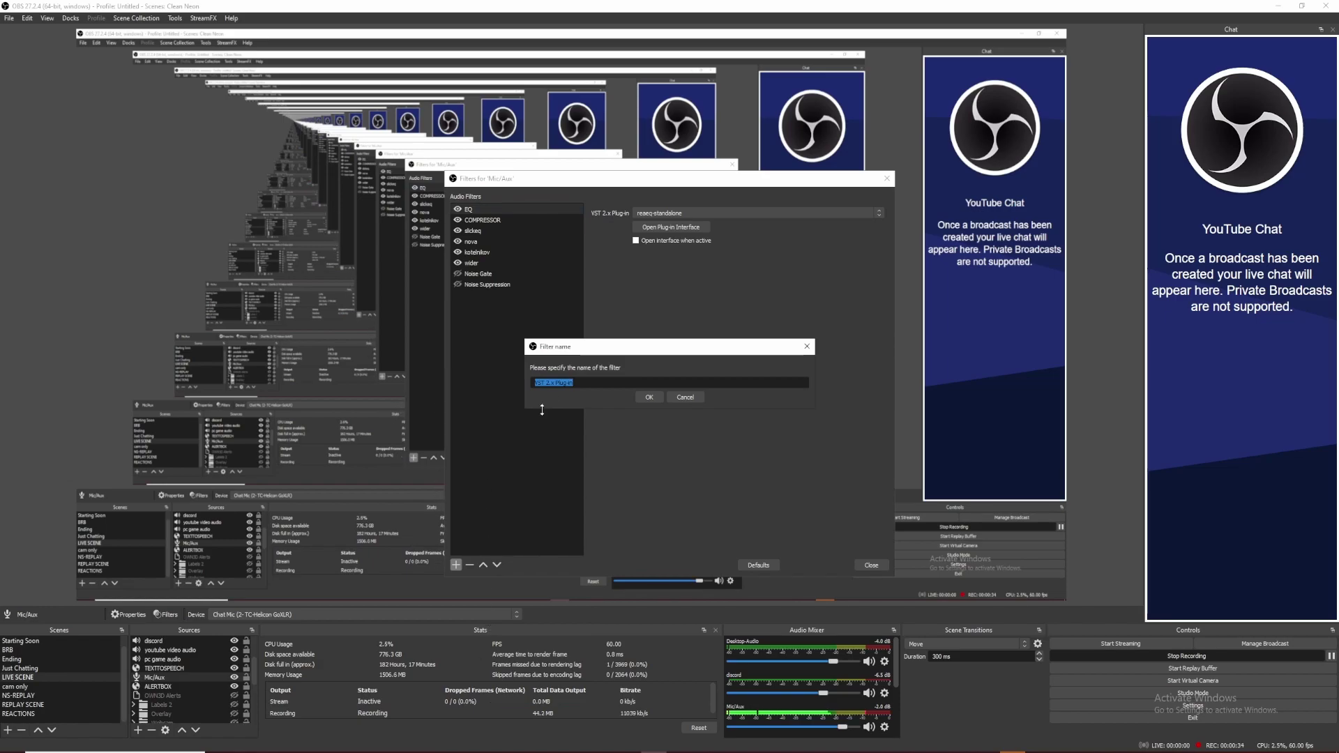
pyautogui.click(637, 396)
# Browse the VST plug-in dropdown without picking one, and close the filters window.
pyautogui.click(697, 212)
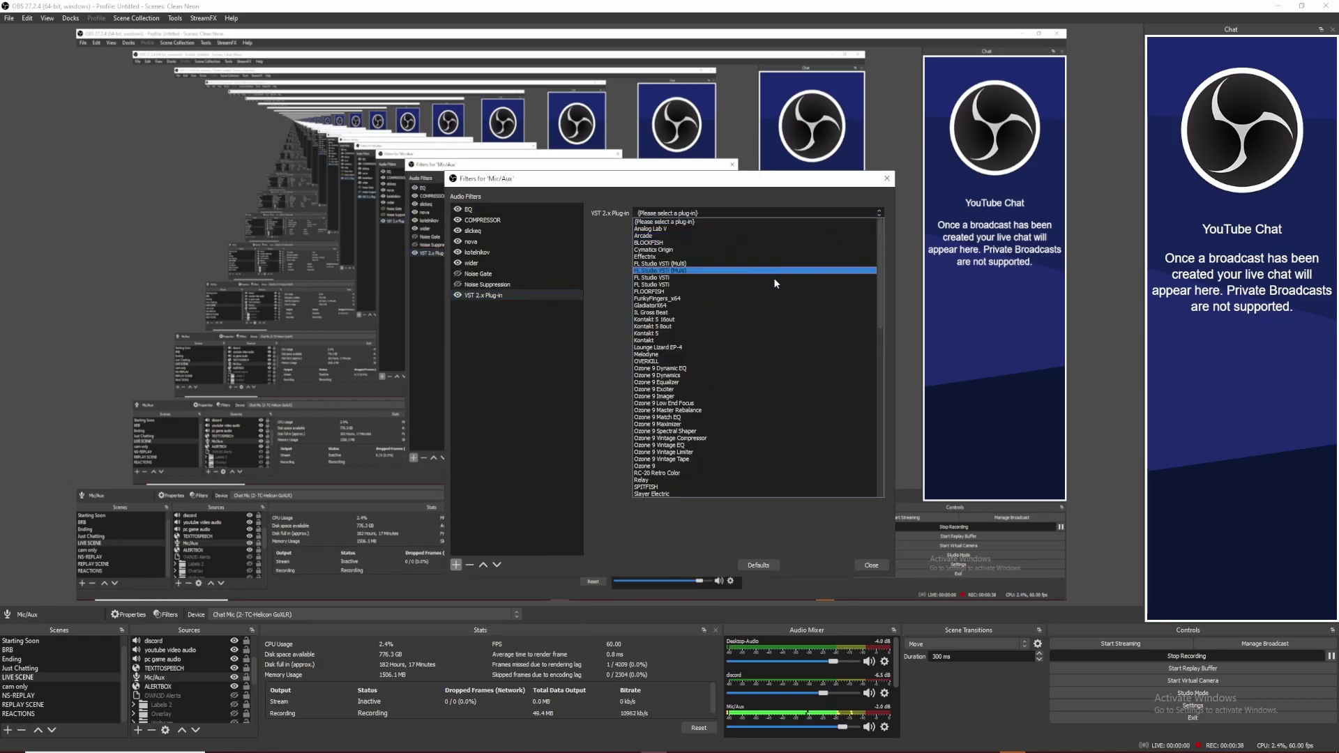
pyautogui.scroll(-15, 698, 391)
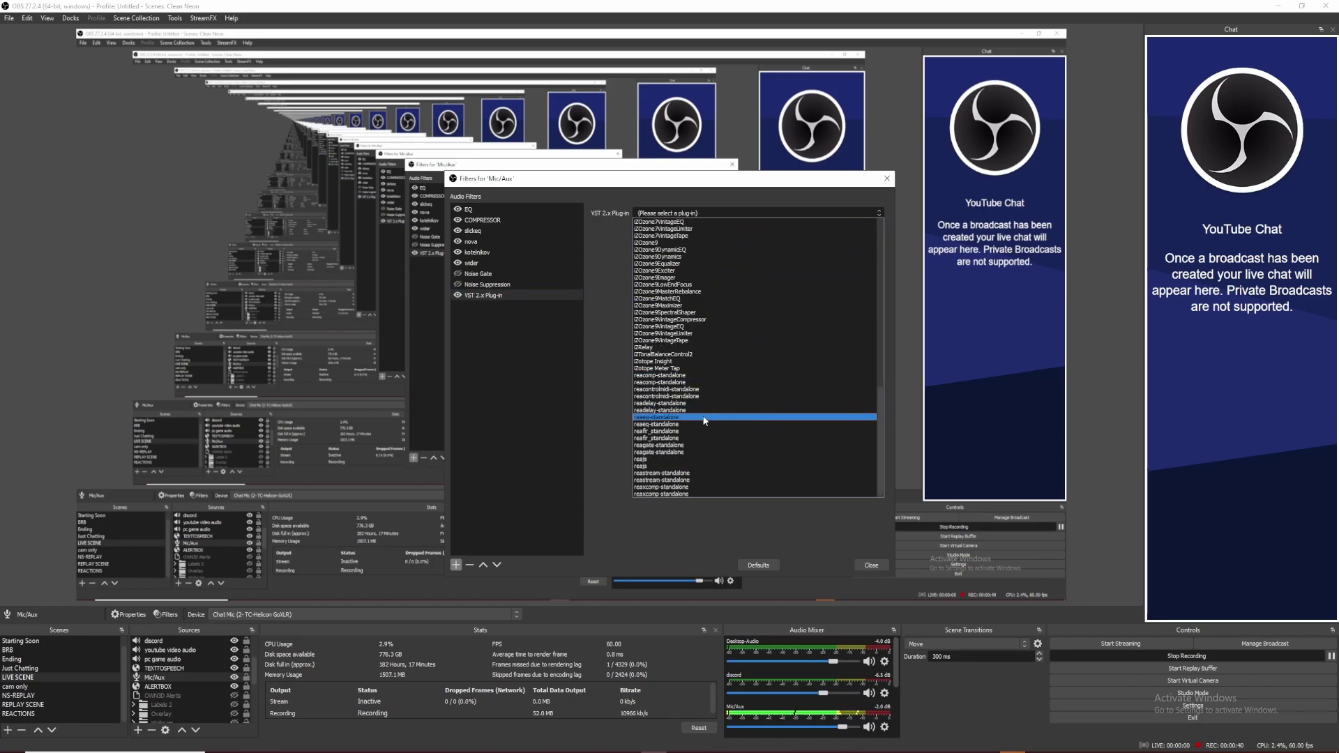
pyautogui.scroll(13, 685, 425)
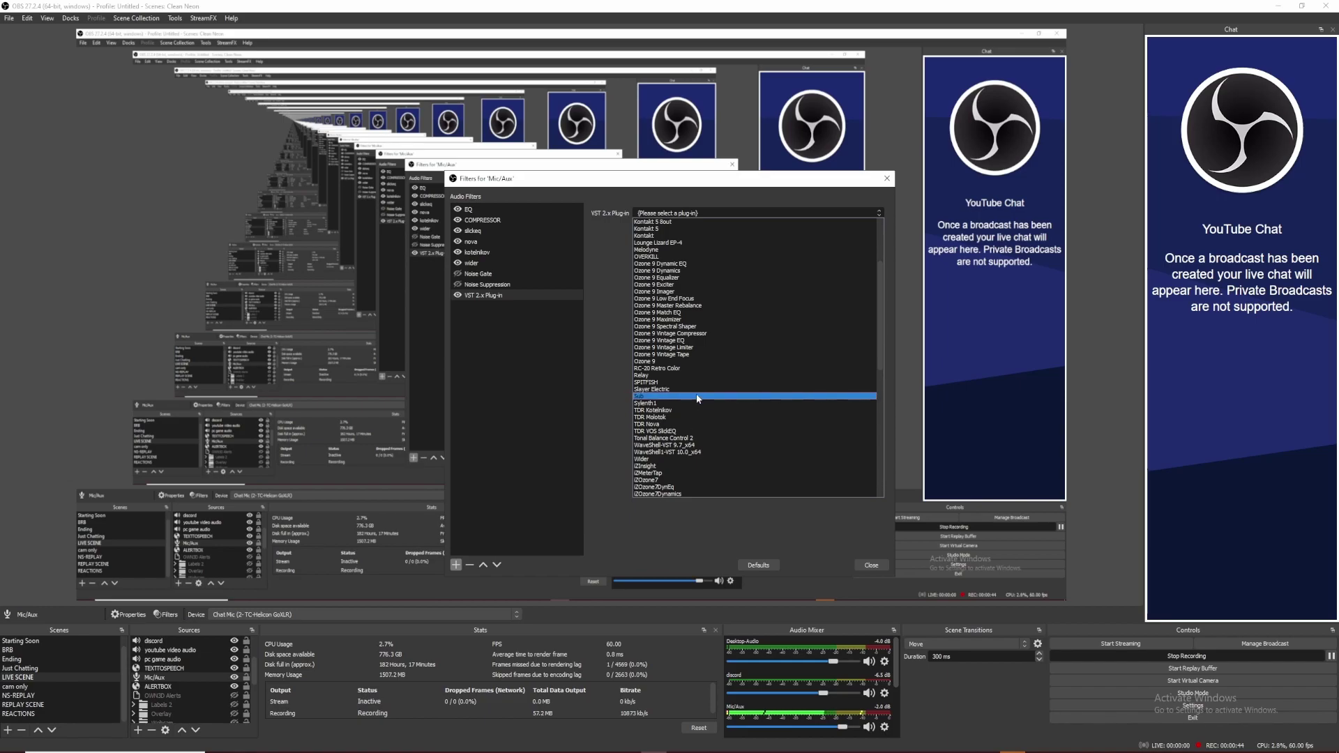
pyautogui.scroll(-8, 696, 393)
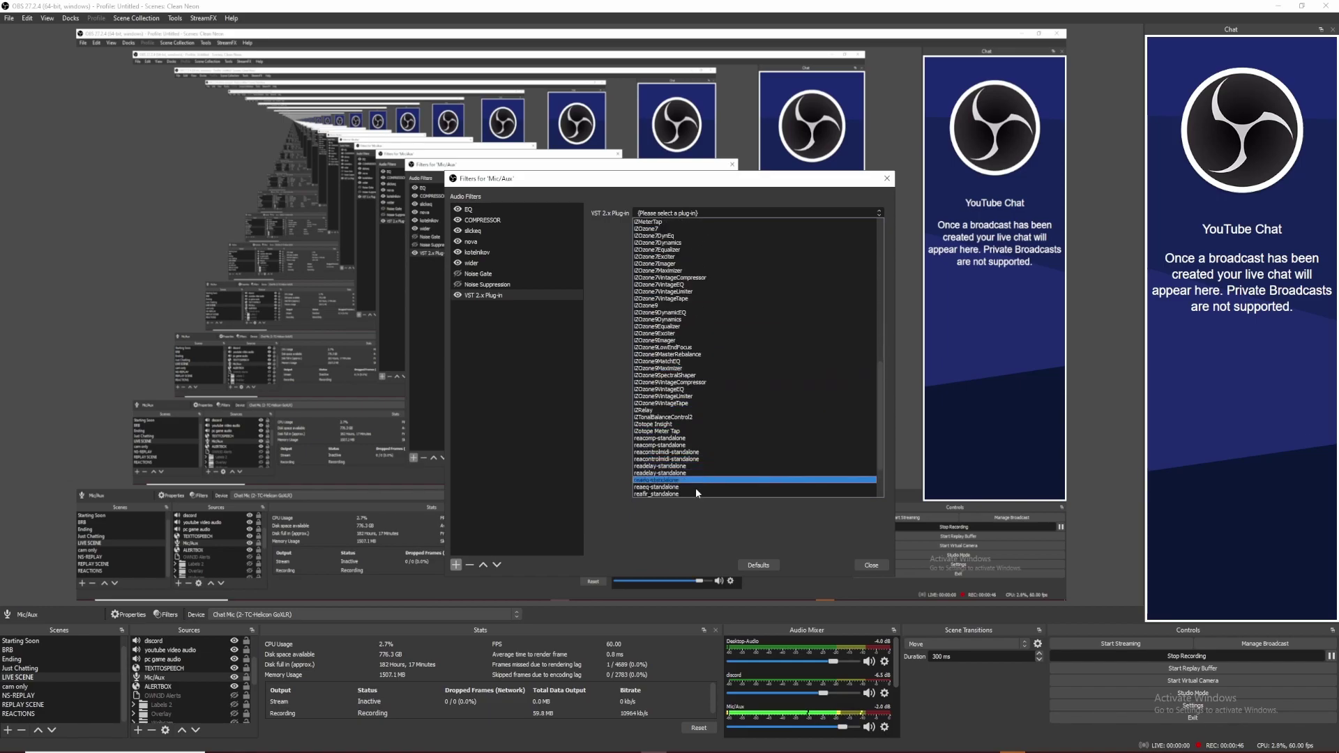
pyautogui.click(873, 565)
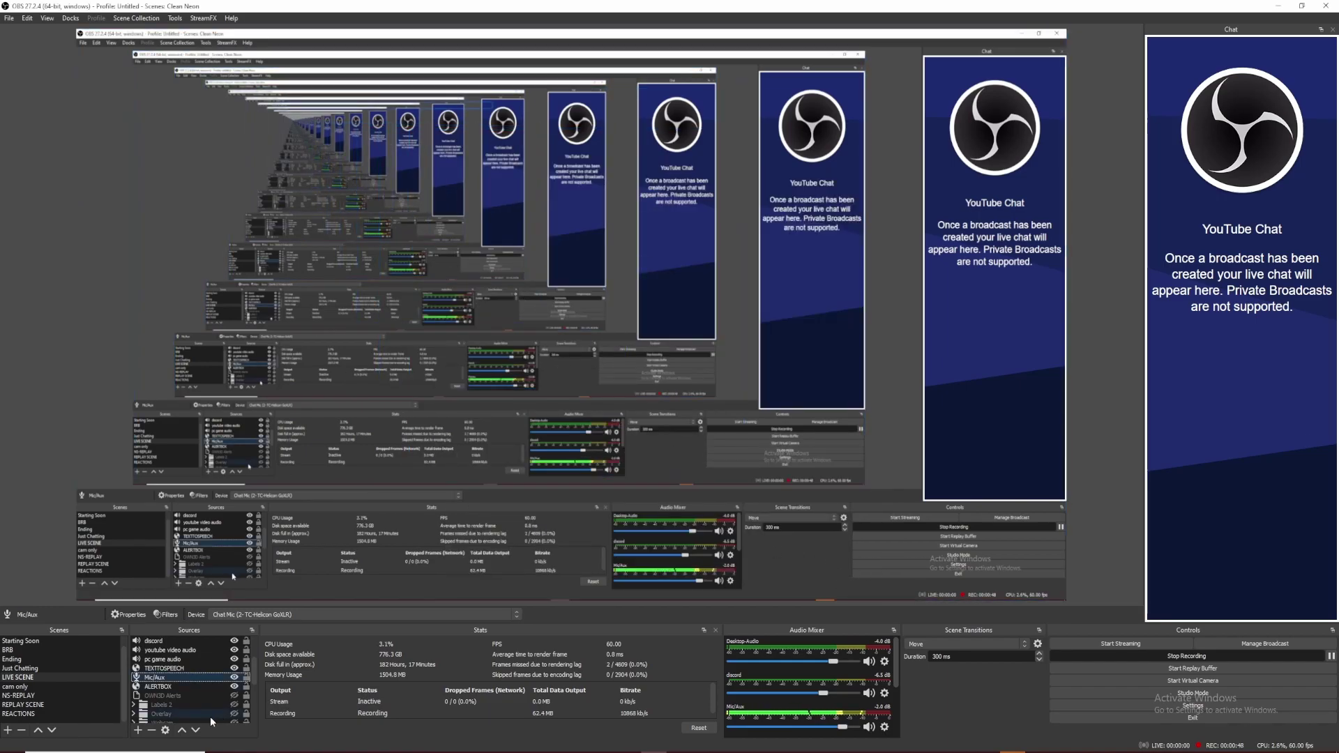
# Reopen the Mic/Aux filters and remove the unused VST 2.x Plug-in filter.
pyautogui.rightClick(206, 677)
pyautogui.click(205, 664)
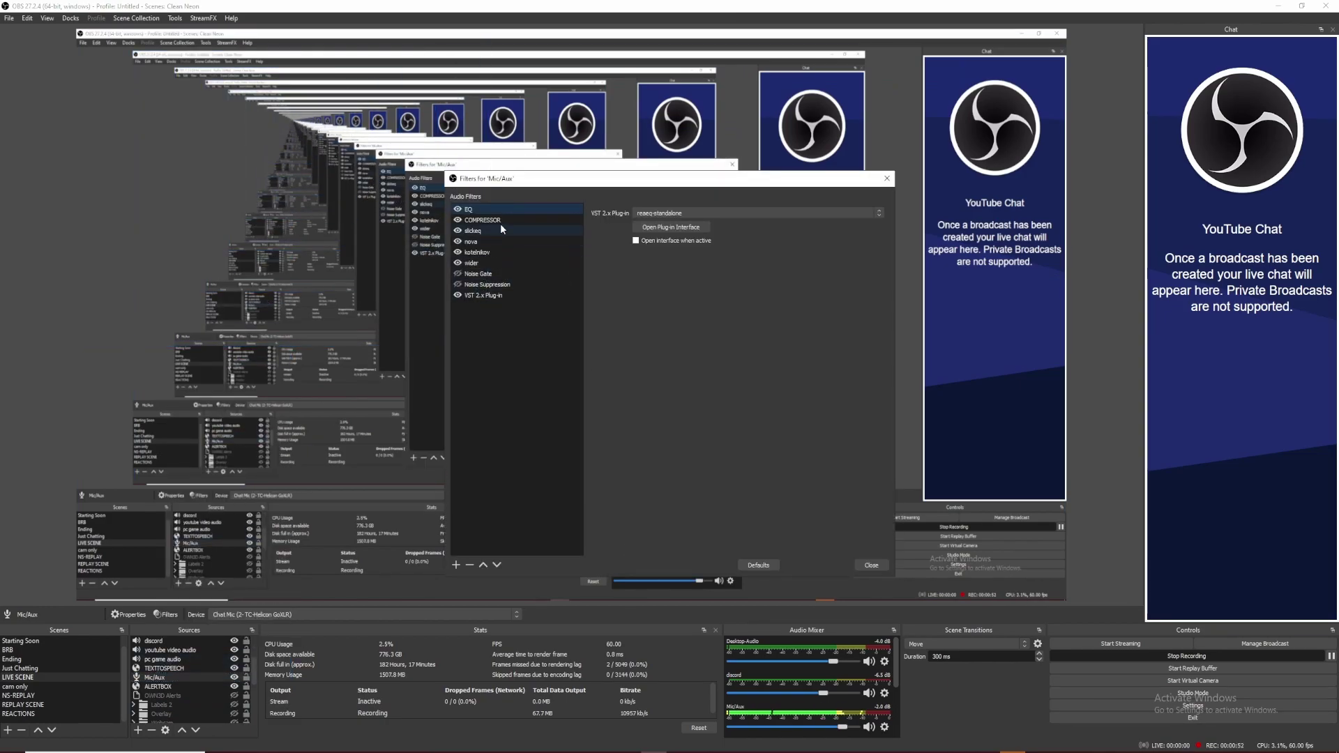
pyautogui.rightClick(471, 294)
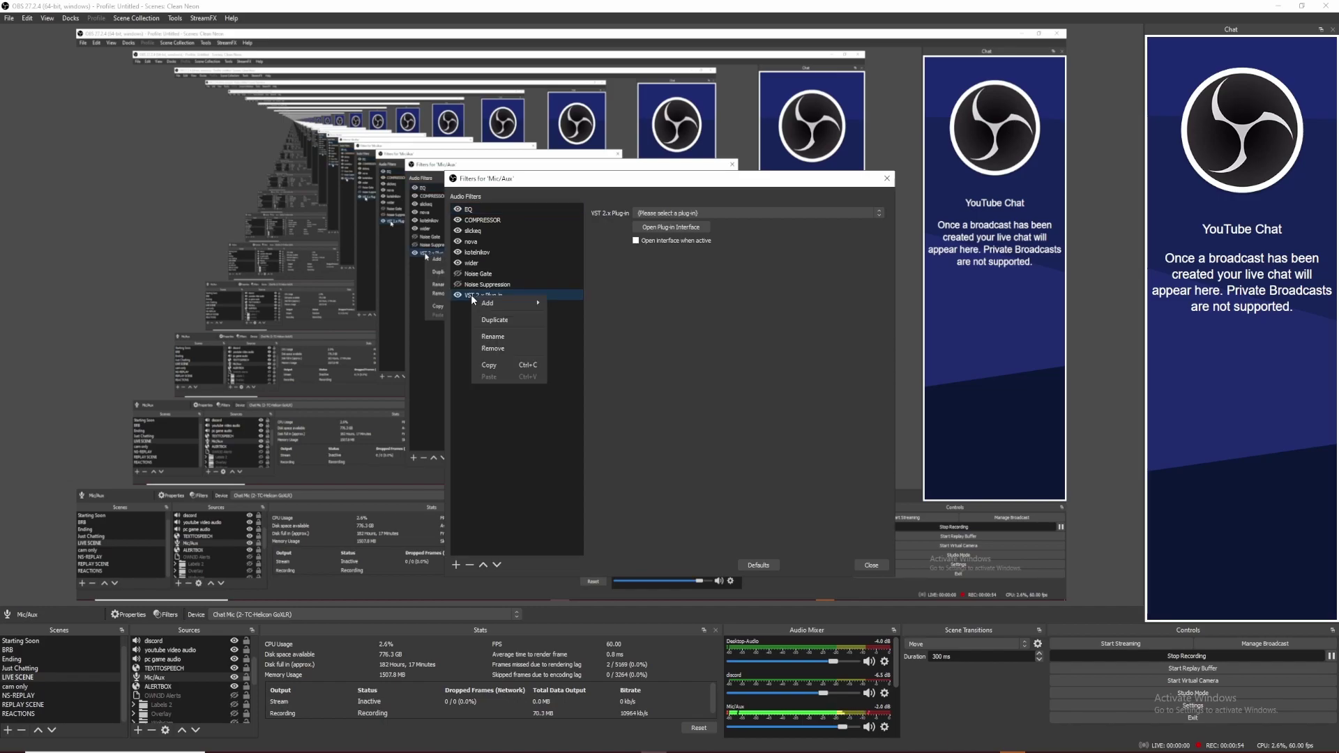
pyautogui.click(506, 348)
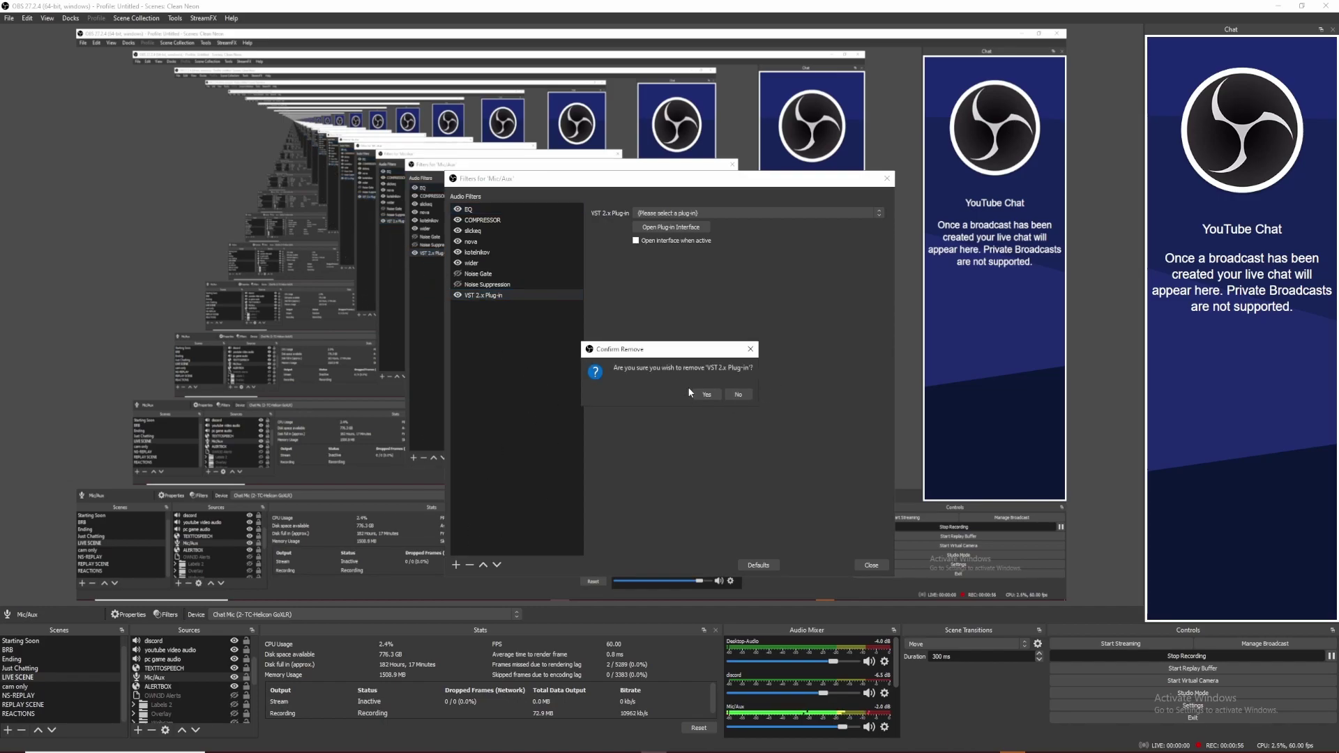
pyautogui.click(706, 394)
# Look over the filter types list without adding one, then view the Noise Gate settings.
pyautogui.click(456, 564)
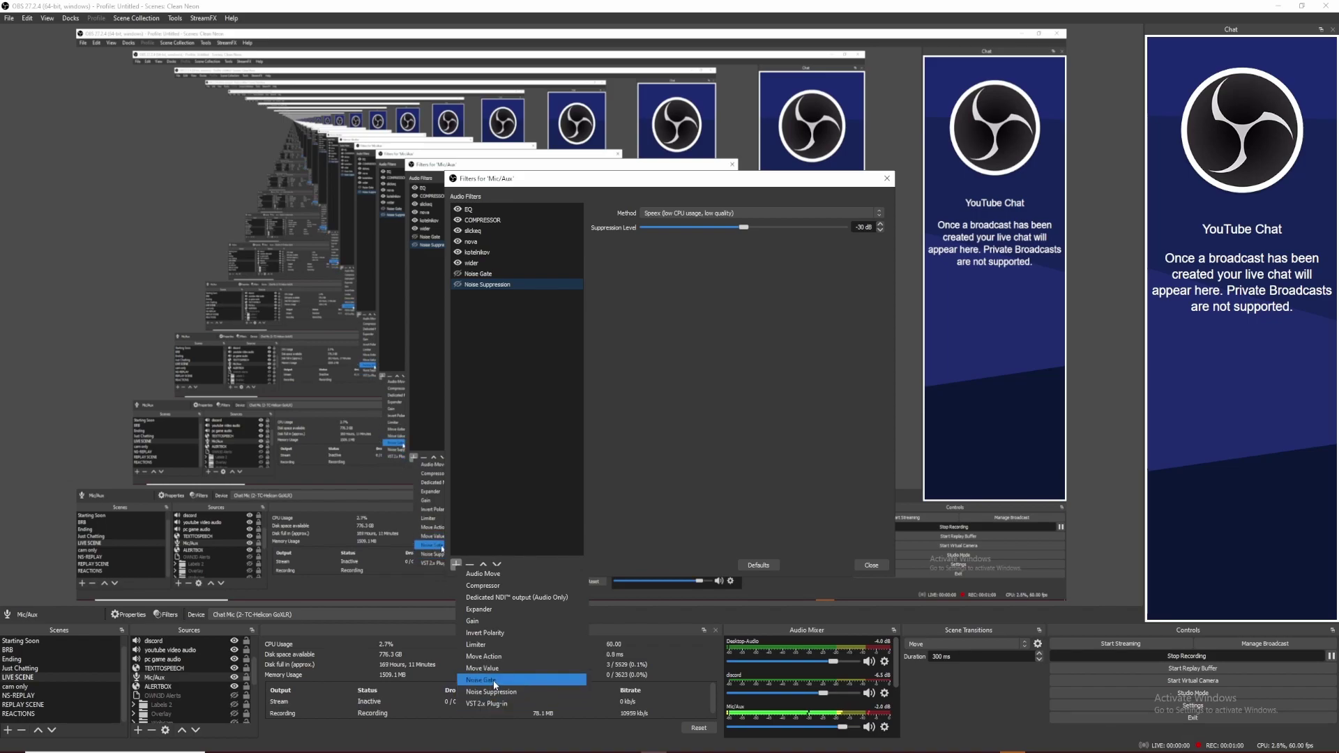
pyautogui.click(738, 418)
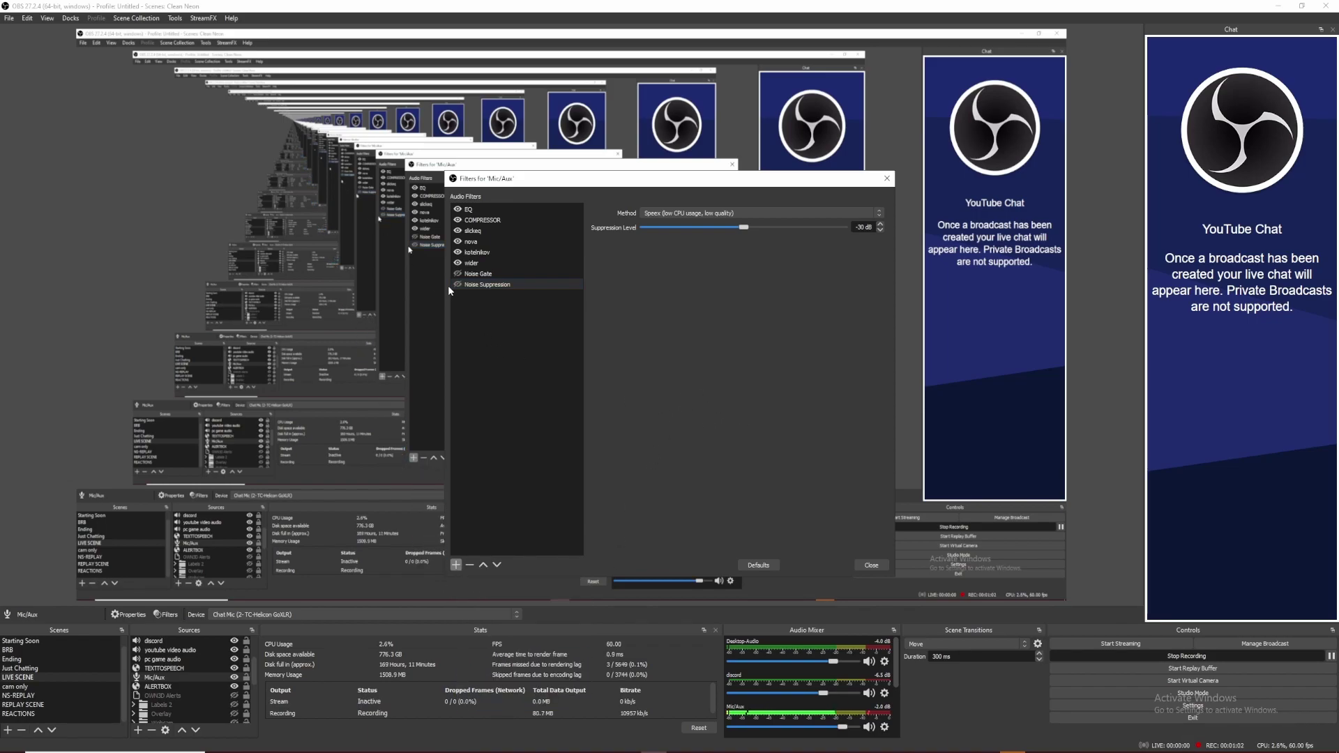
pyautogui.click(483, 275)
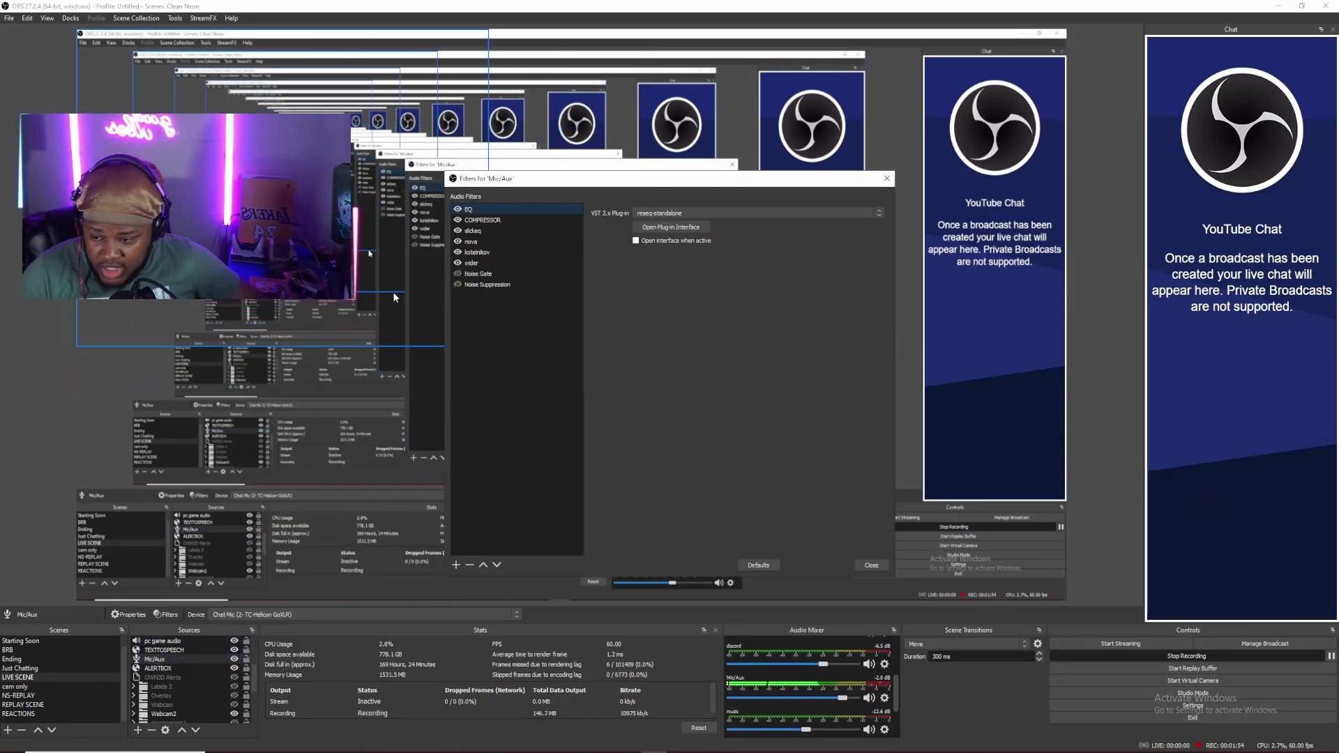
pyautogui.click(471, 241)
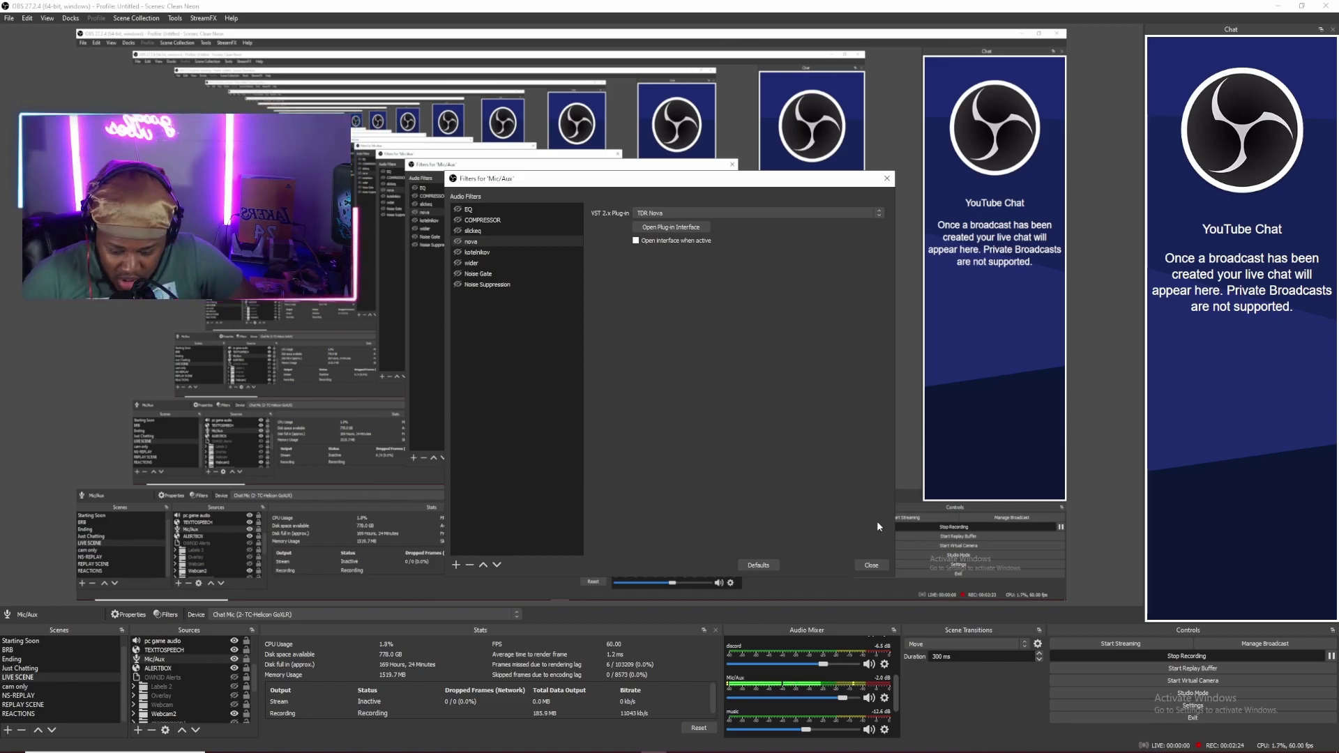
pyautogui.click(496, 211)
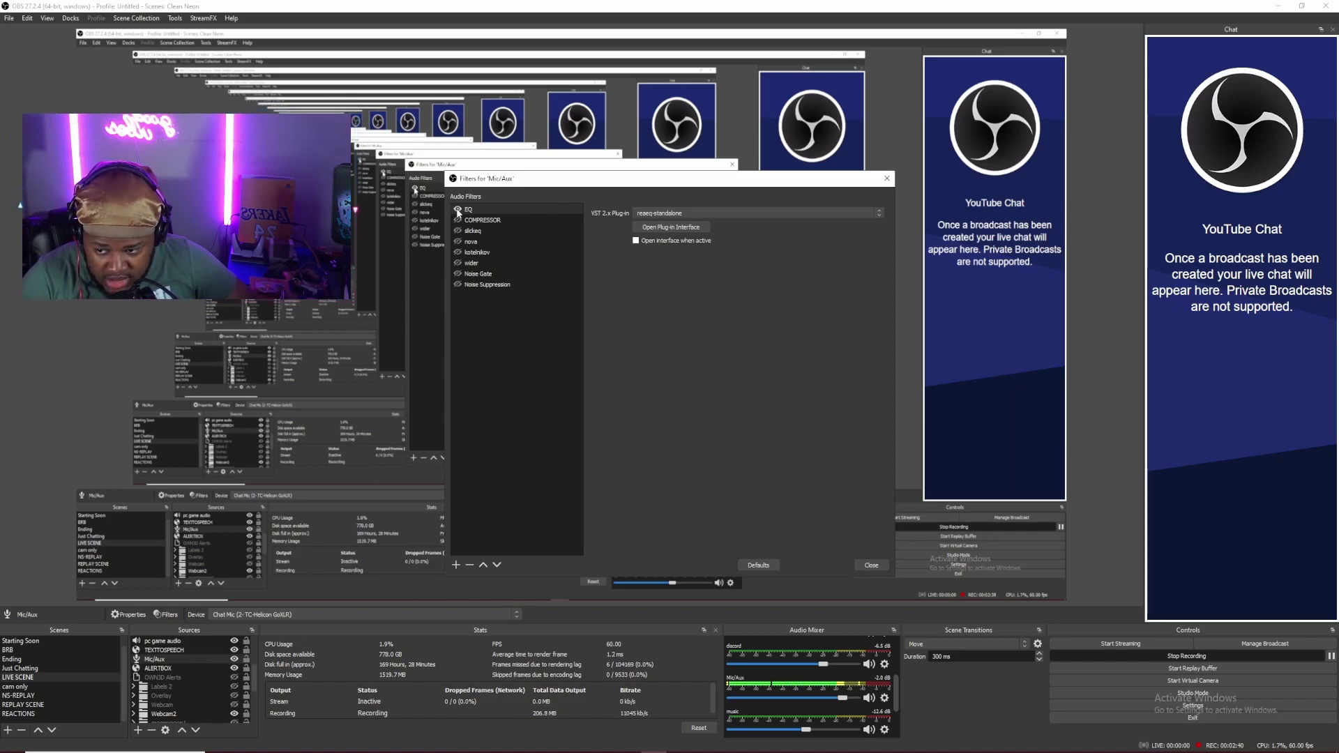
# Open the EQ filter's ReaEQ interface and inspect band 4's settings.
pyautogui.click(672, 227)
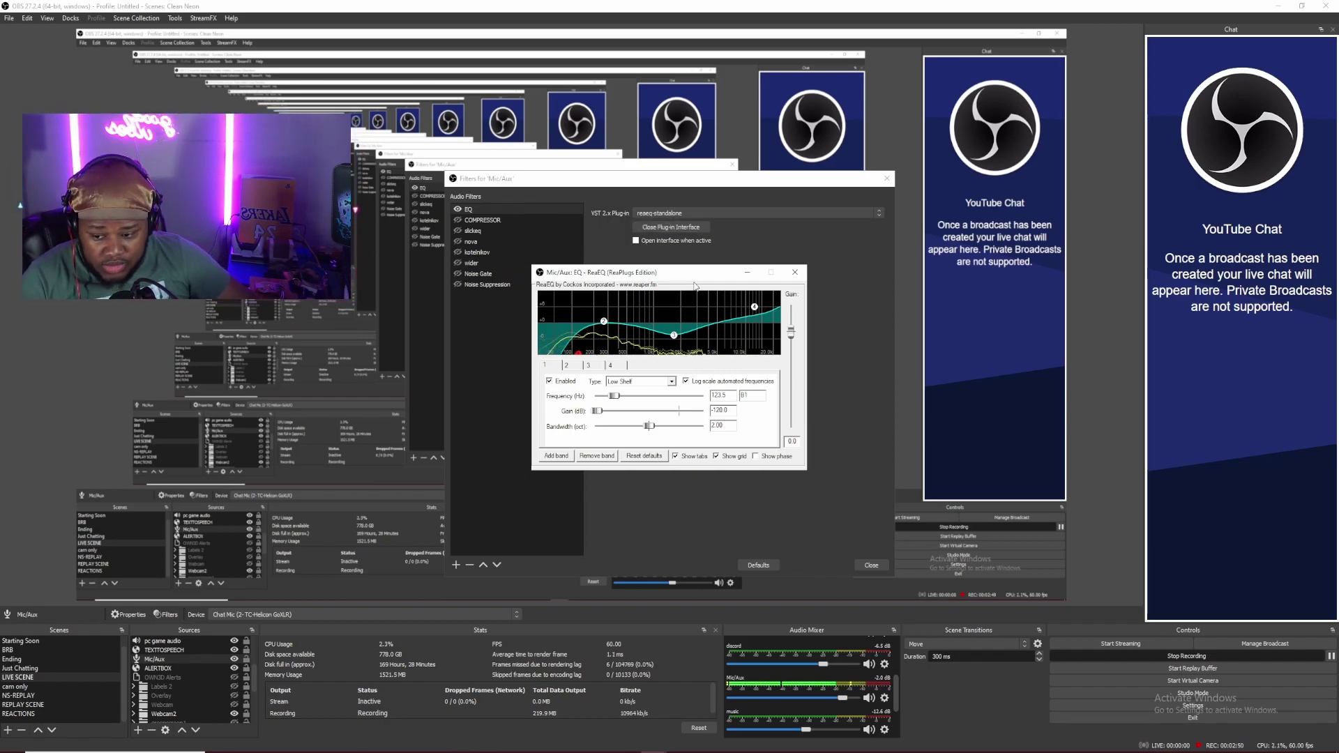
pyautogui.click(610, 366)
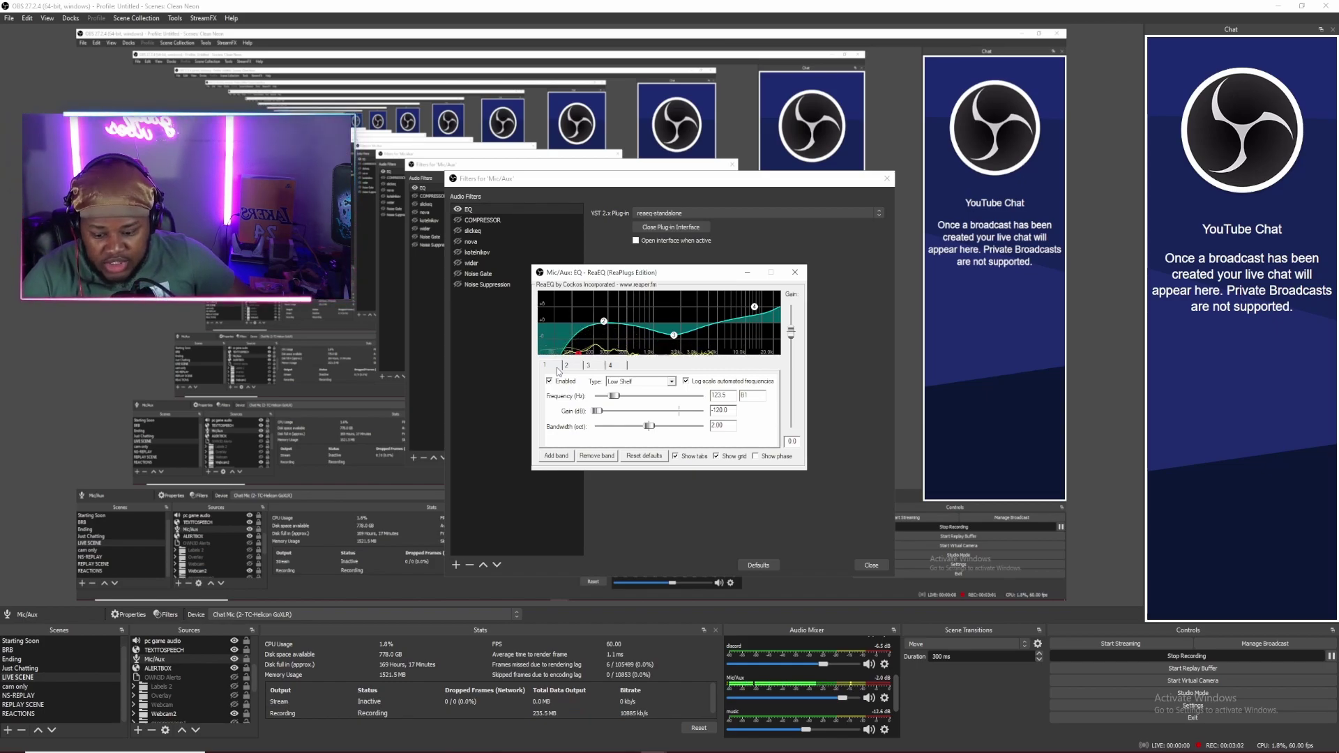
pyautogui.scroll(-2, 809, 680)
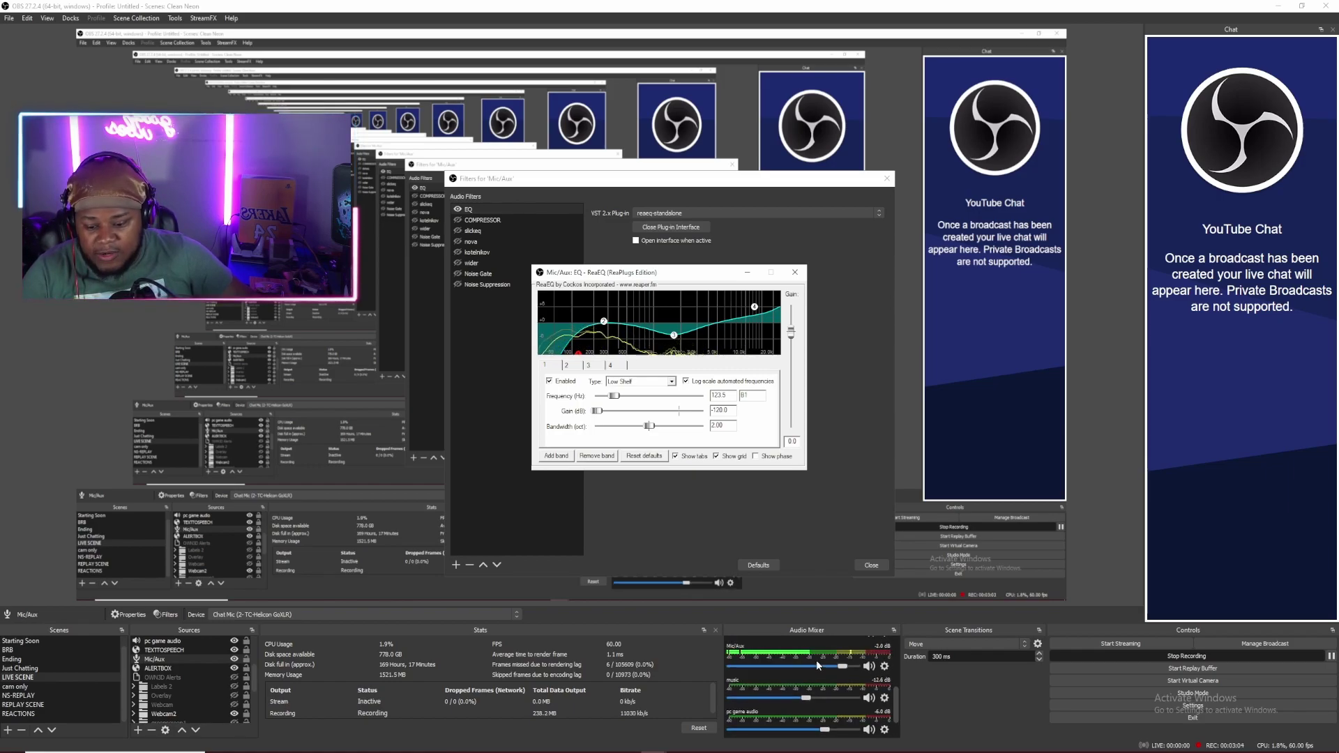
pyautogui.scroll(2, 821, 666)
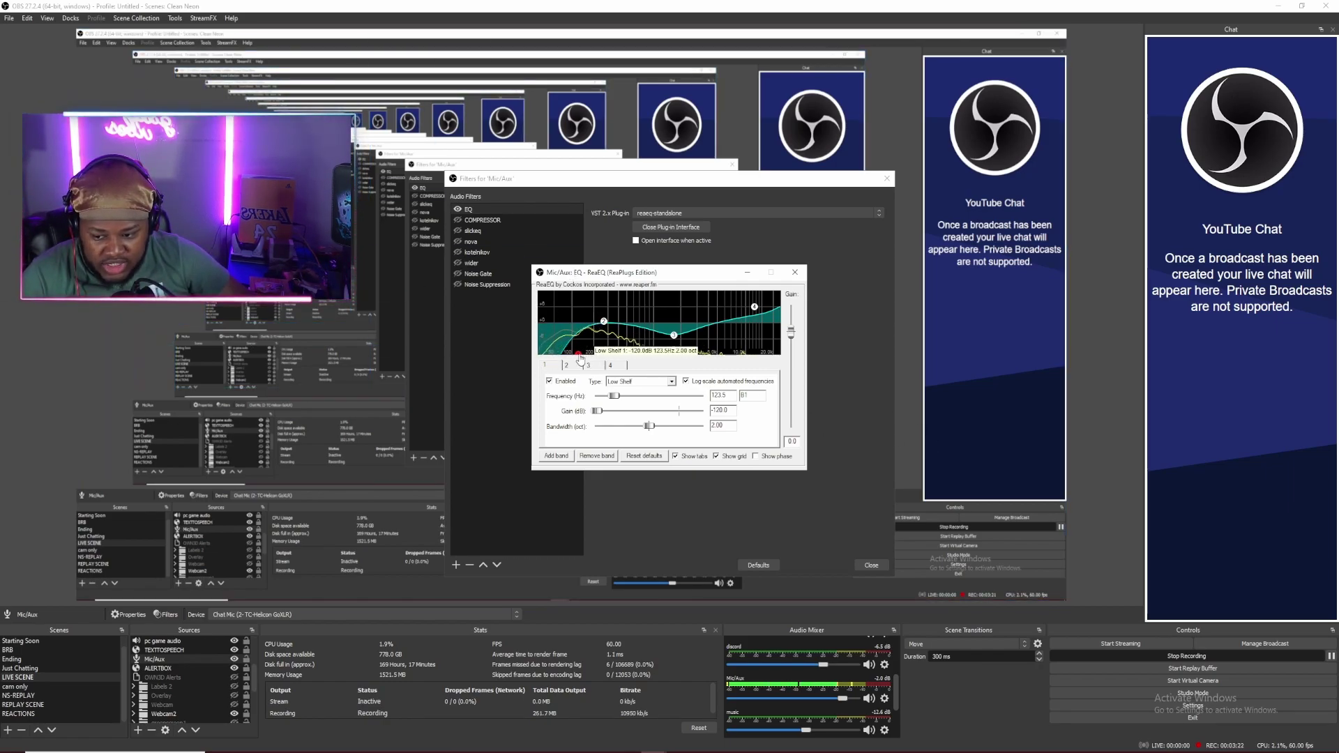
# Boost the ReaEQ low shelf to about 12.8 dB and the 1.6 kHz mid band to about 13 dB.
pyautogui.moveTo(581, 357)
pyautogui.moveTo(576, 349); pyautogui.dragTo(547, 325)
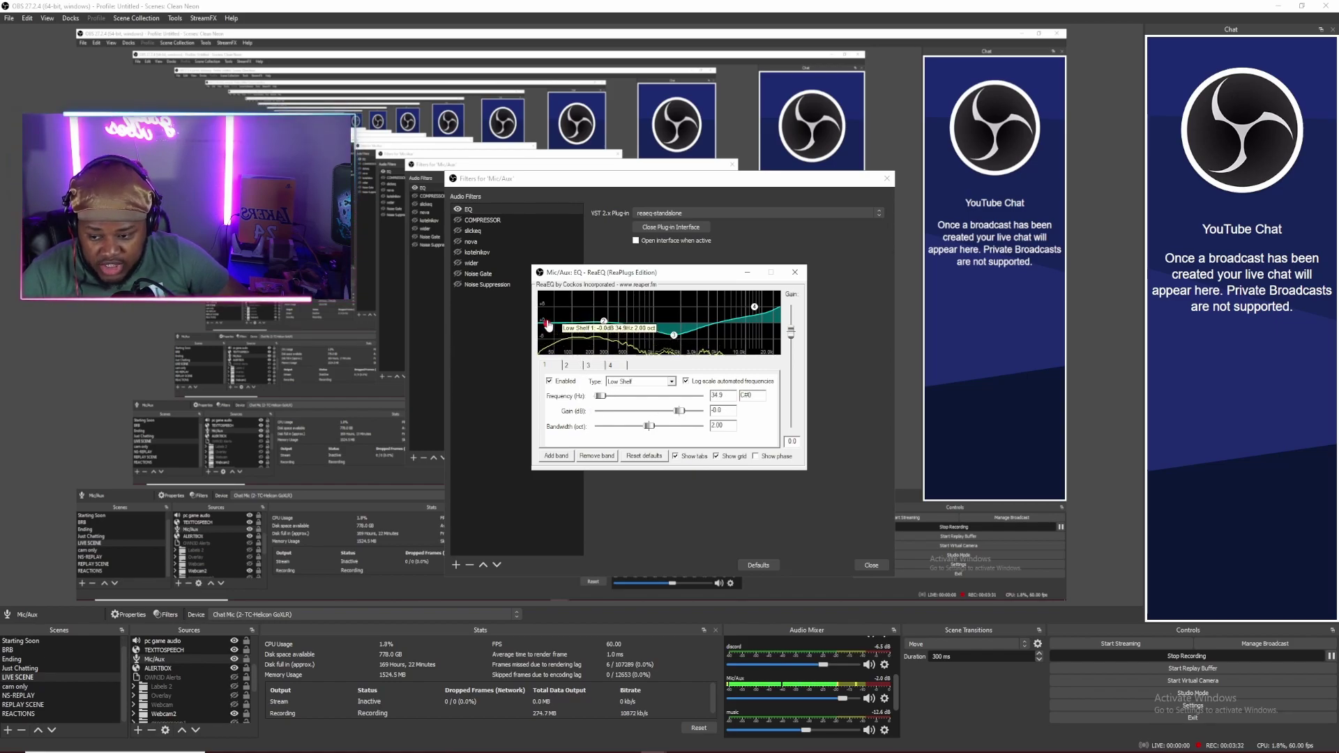
pyautogui.moveTo(548, 325); pyautogui.dragTo(572, 374)
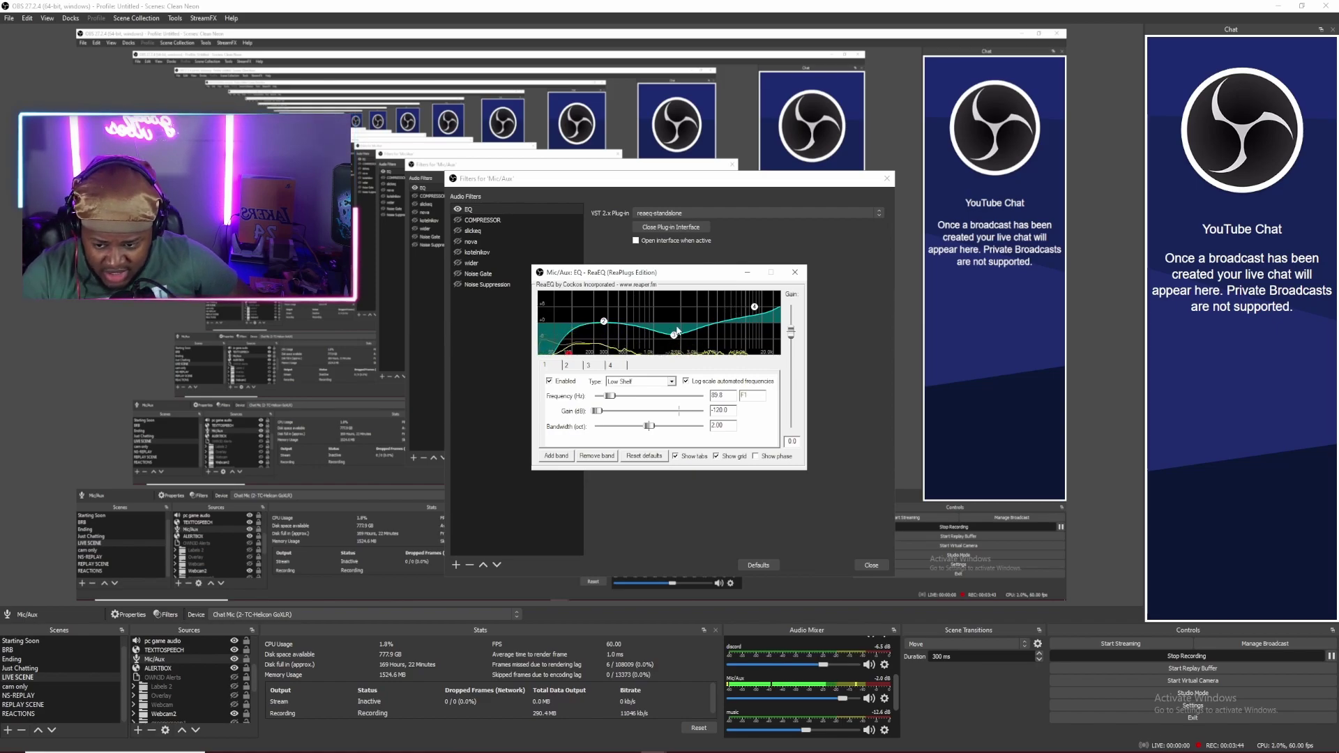
pyautogui.moveTo(674, 335); pyautogui.dragTo(674, 314)
pyautogui.moveTo(673, 299); pyautogui.dragTo(677, 334)
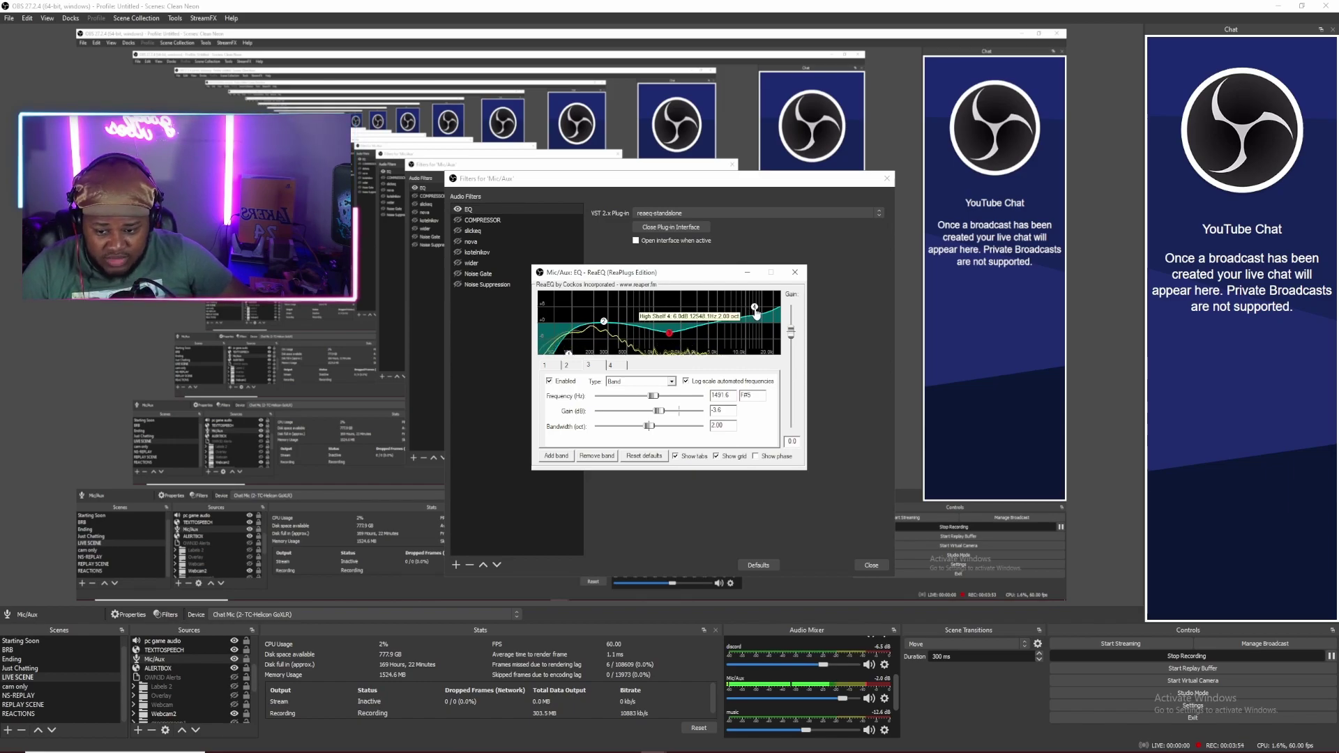
# Cut the high shelf to about -12.8 dB, close ReaEQ, and select the COMPRESSOR filter.
pyautogui.moveTo(756, 311)
pyautogui.mouseDown()
pyautogui.moveTo(760, 365)
pyautogui.moveTo(759, 293)
pyautogui.moveTo(762, 313)
pyautogui.mouseUp()
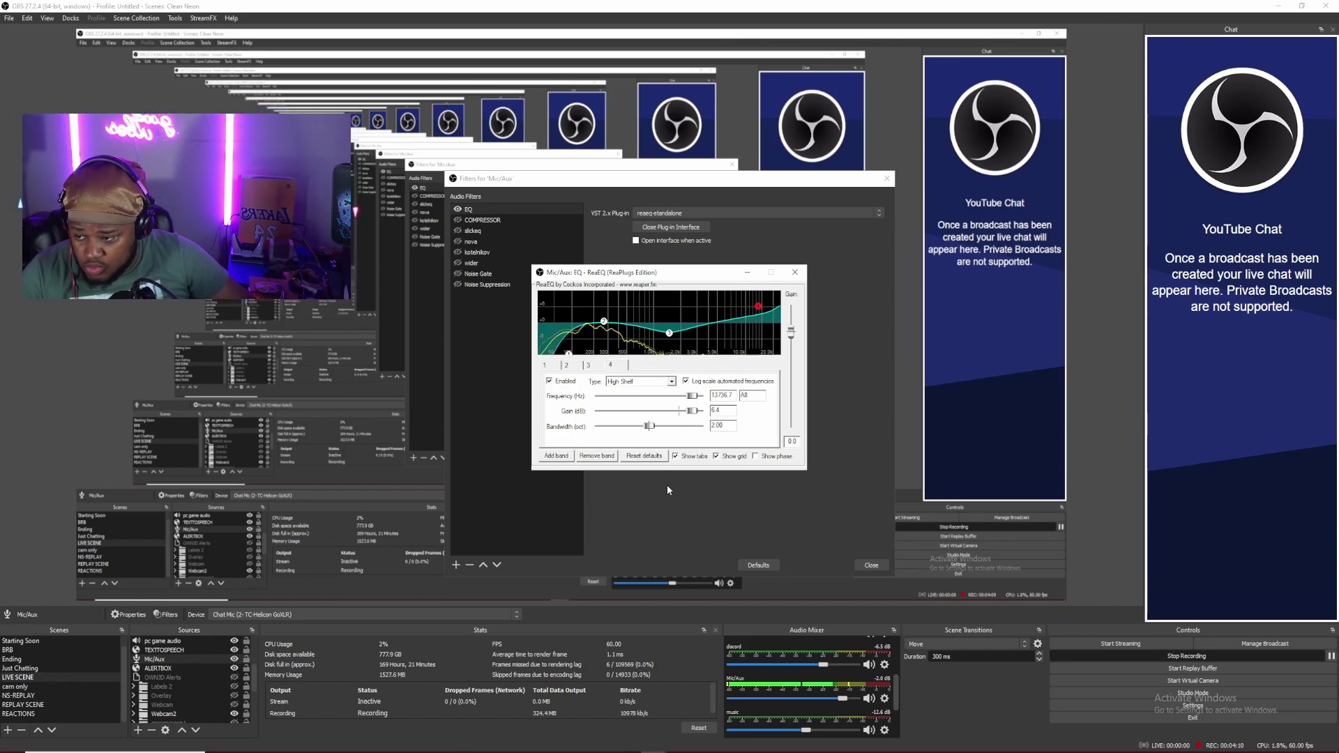
pyautogui.click(796, 273)
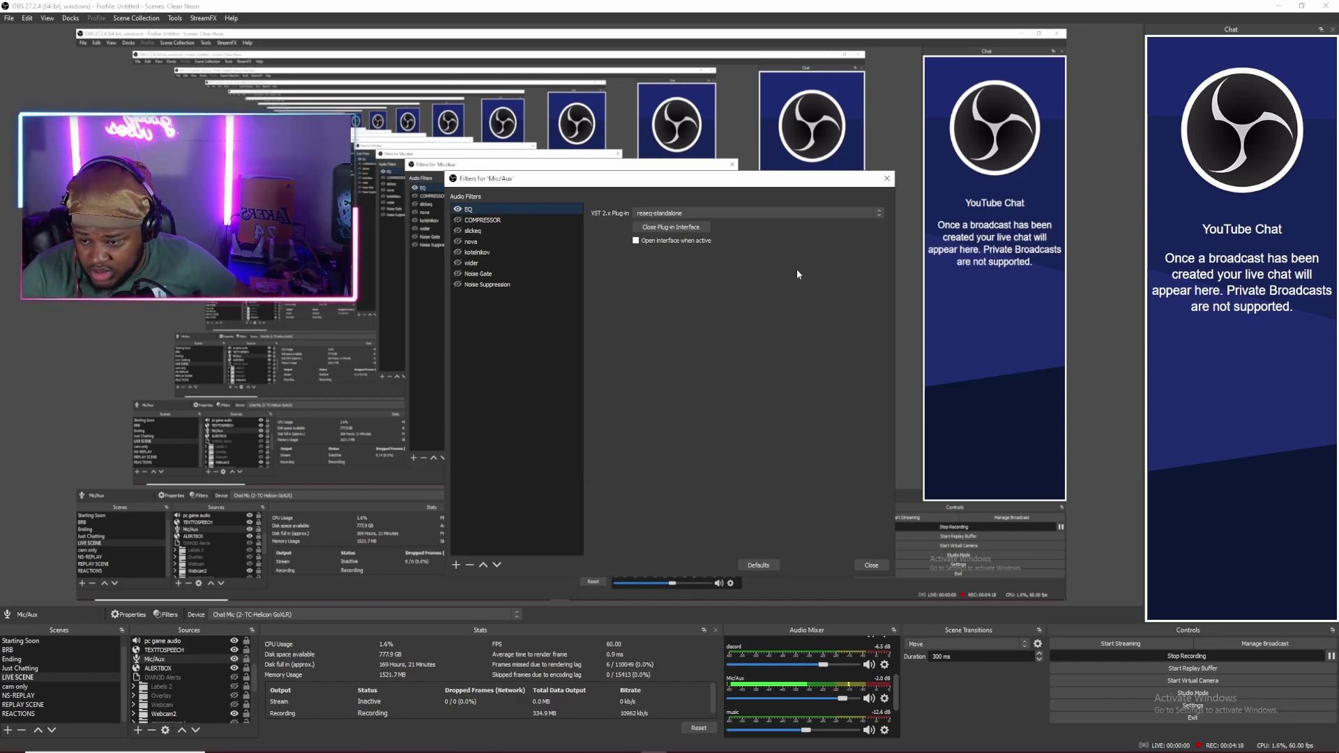
pyautogui.click(478, 221)
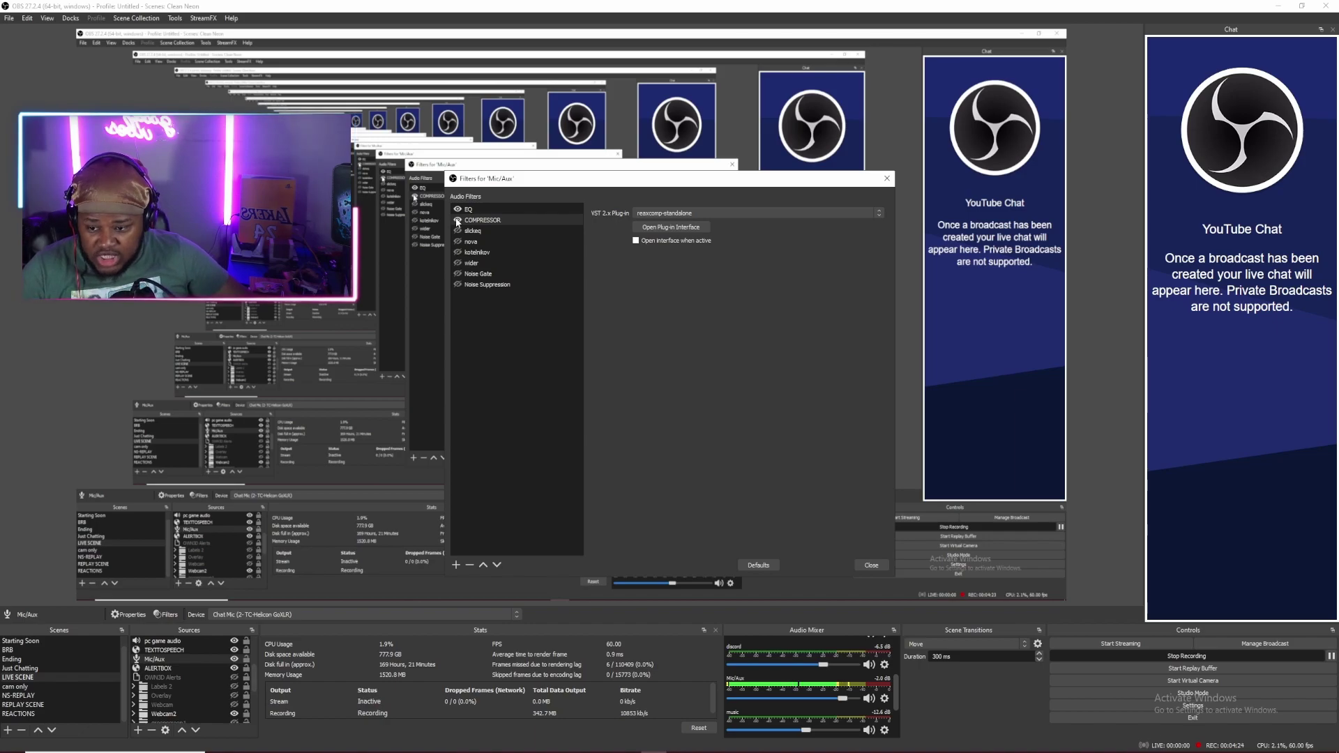
# Enable the COMPRESSOR filter after checking its ReaXcomp window, then select the slickeq filter.
pyautogui.click(692, 231)
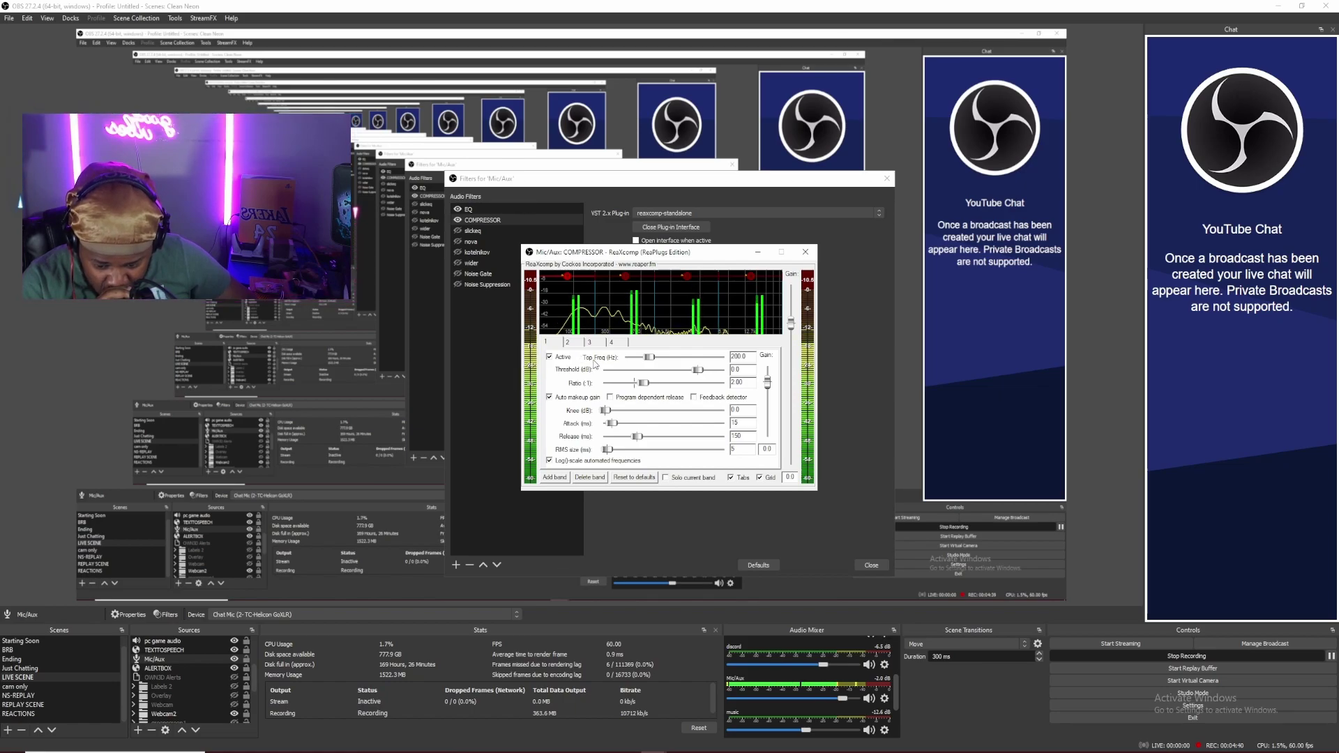
pyautogui.click(460, 223)
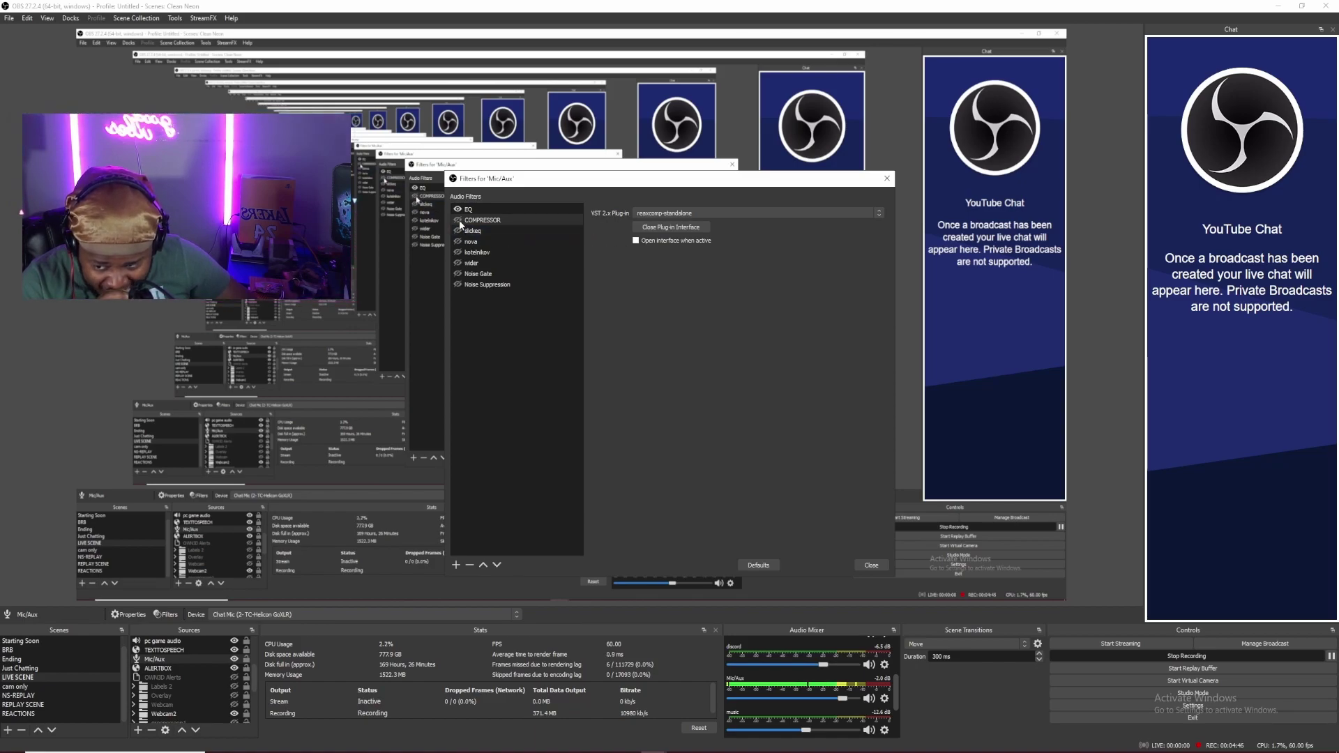
pyautogui.click(459, 220)
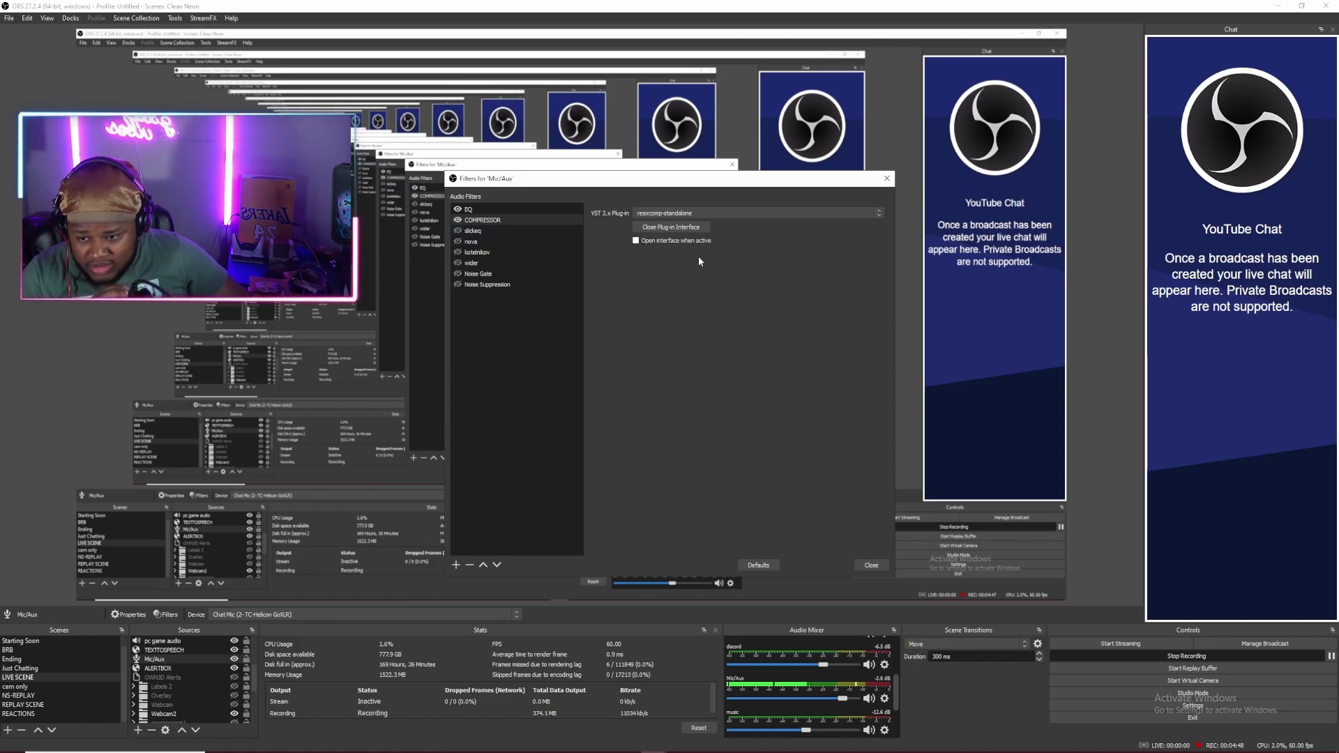
pyautogui.click(678, 227)
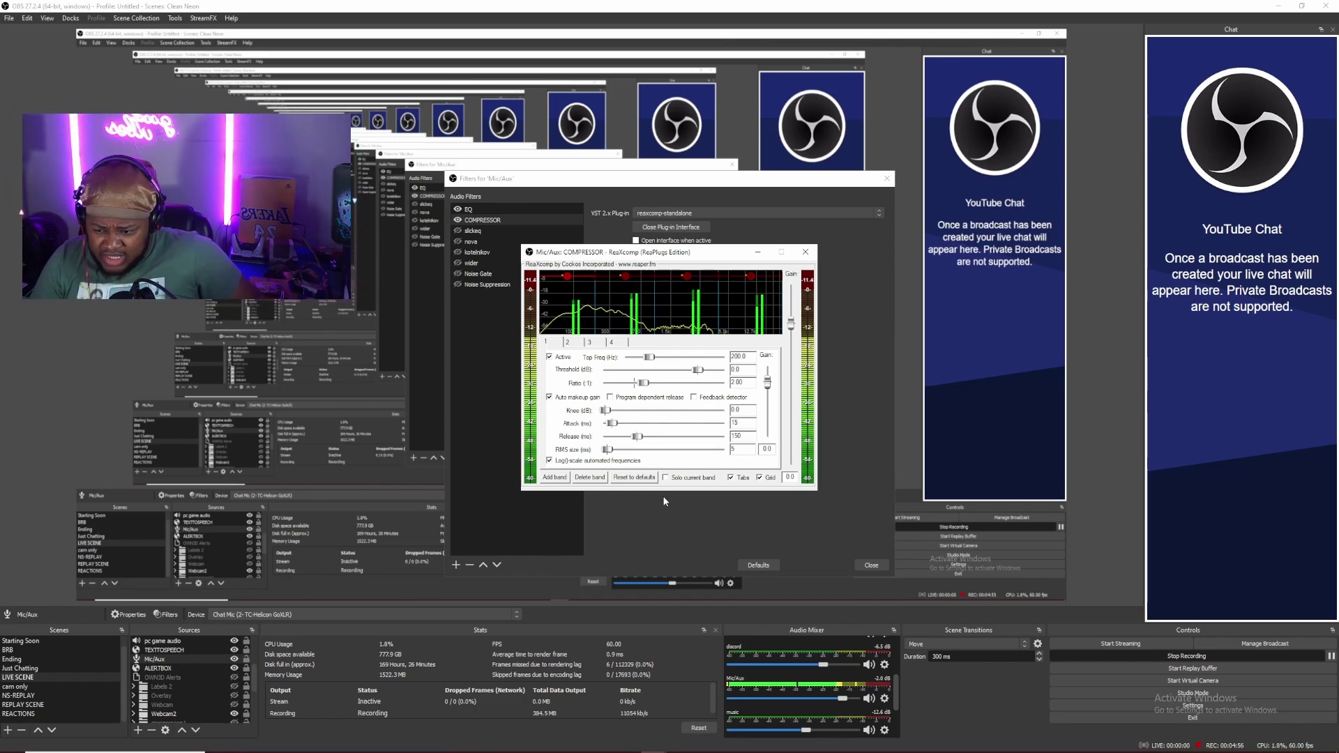
pyautogui.click(806, 252)
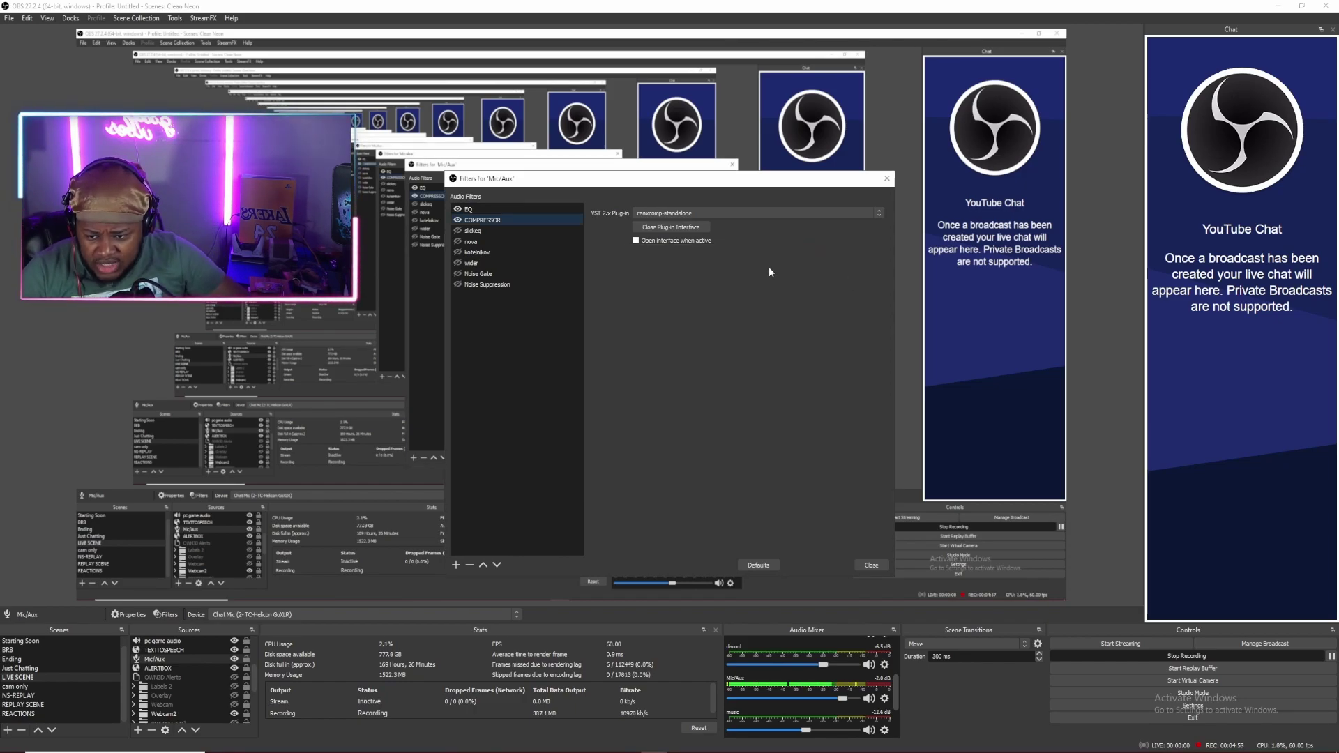
pyautogui.click(465, 230)
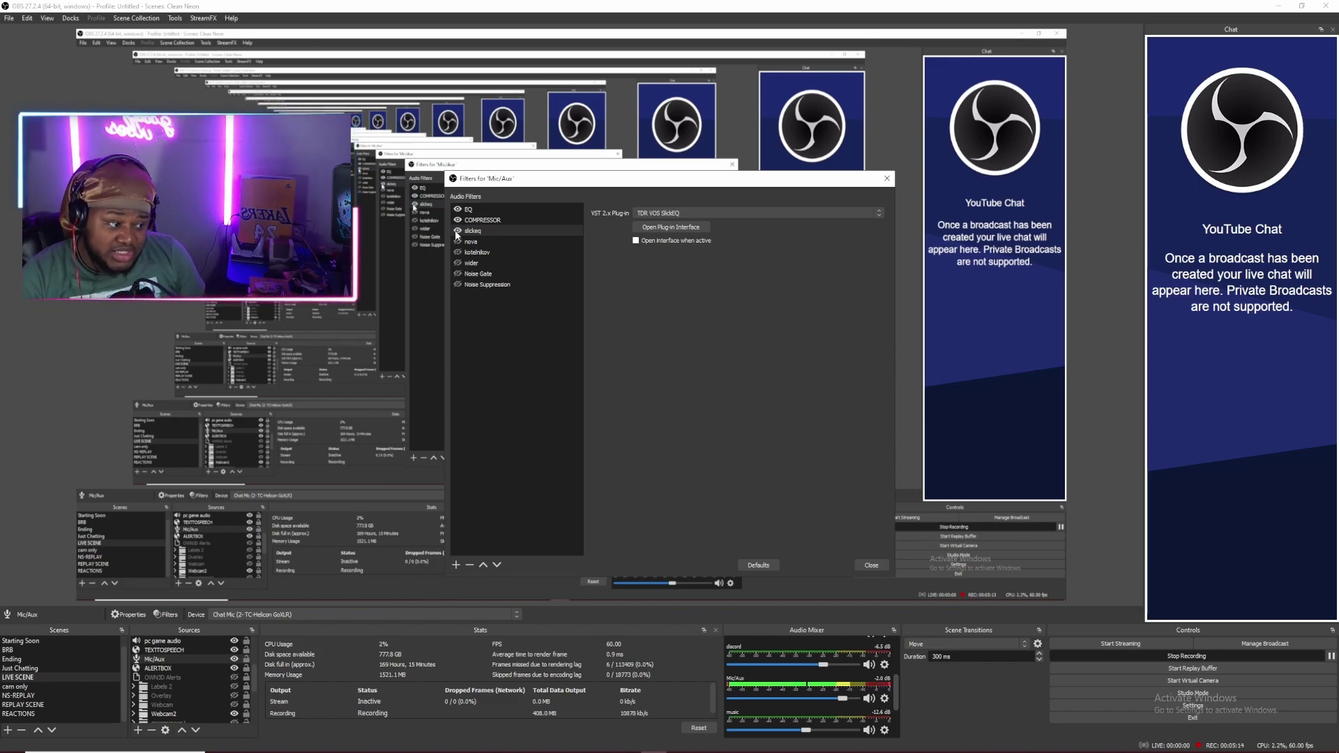
# Inspect the TDR VOS SlickEQ plug-in window, close it, and select the nova filter.
pyautogui.click(660, 230)
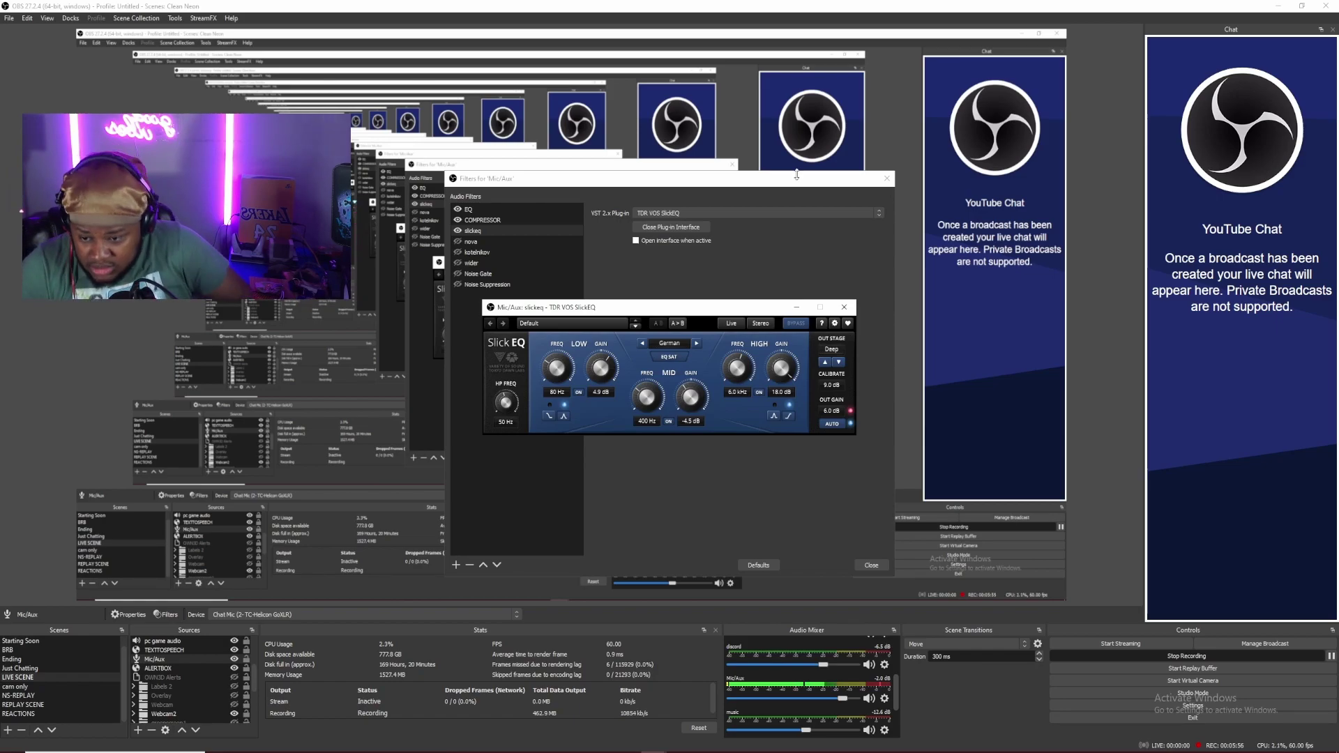
pyautogui.click(844, 307)
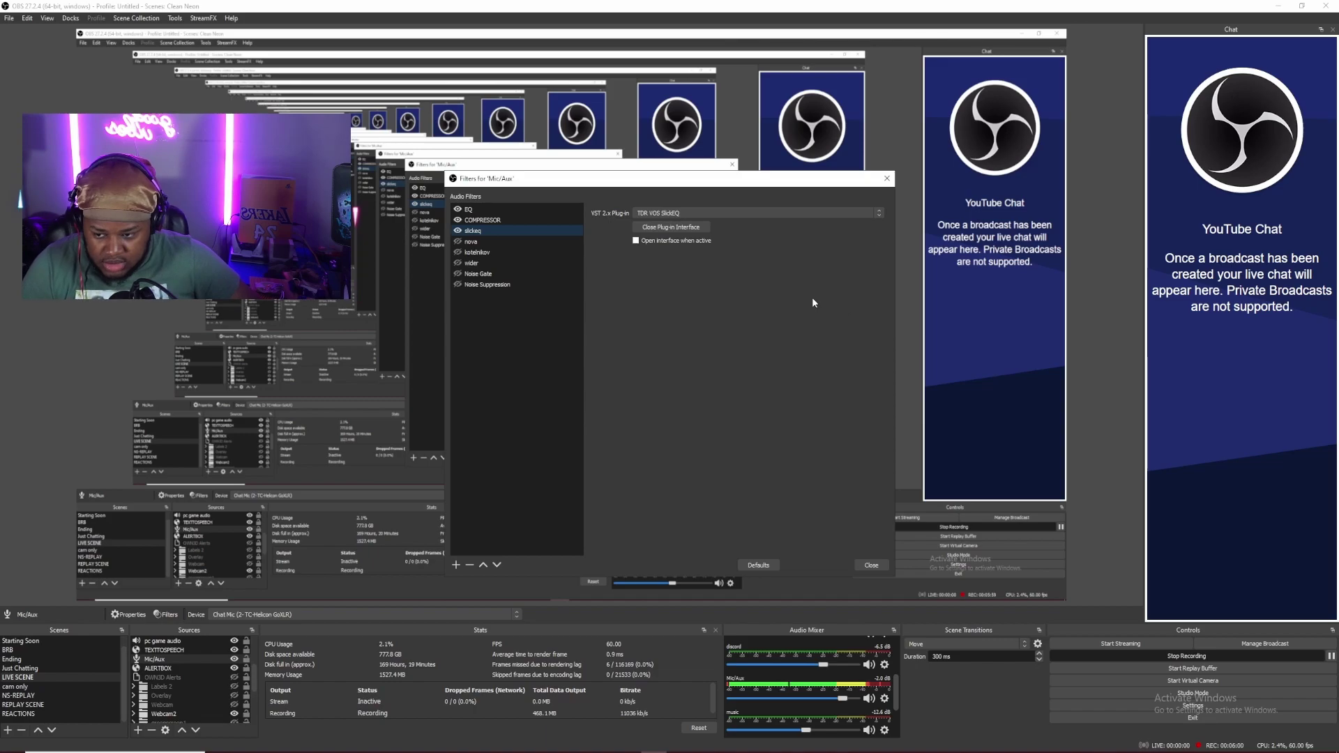
pyautogui.click(476, 244)
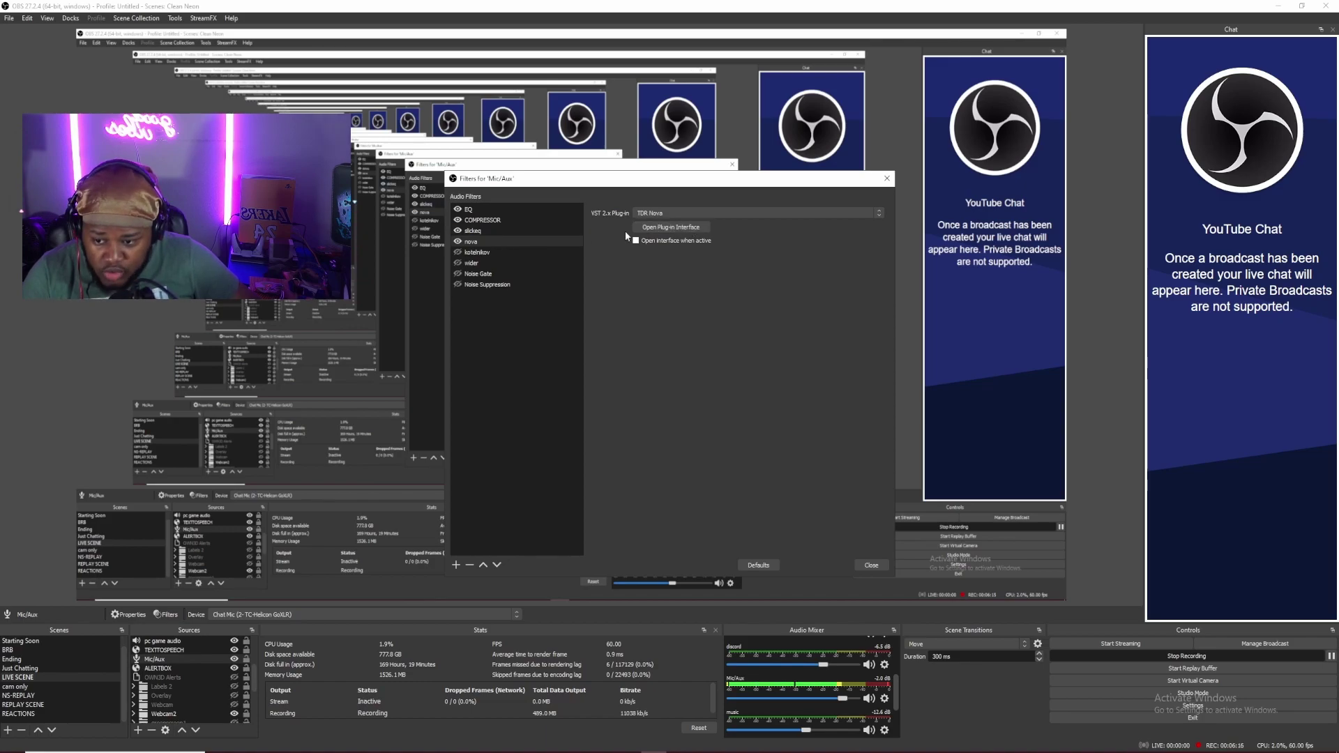
# Open TDR Nova, move the filters dialog up and left, reopen Nova, then close the filters dialog.
pyautogui.click(652, 227)
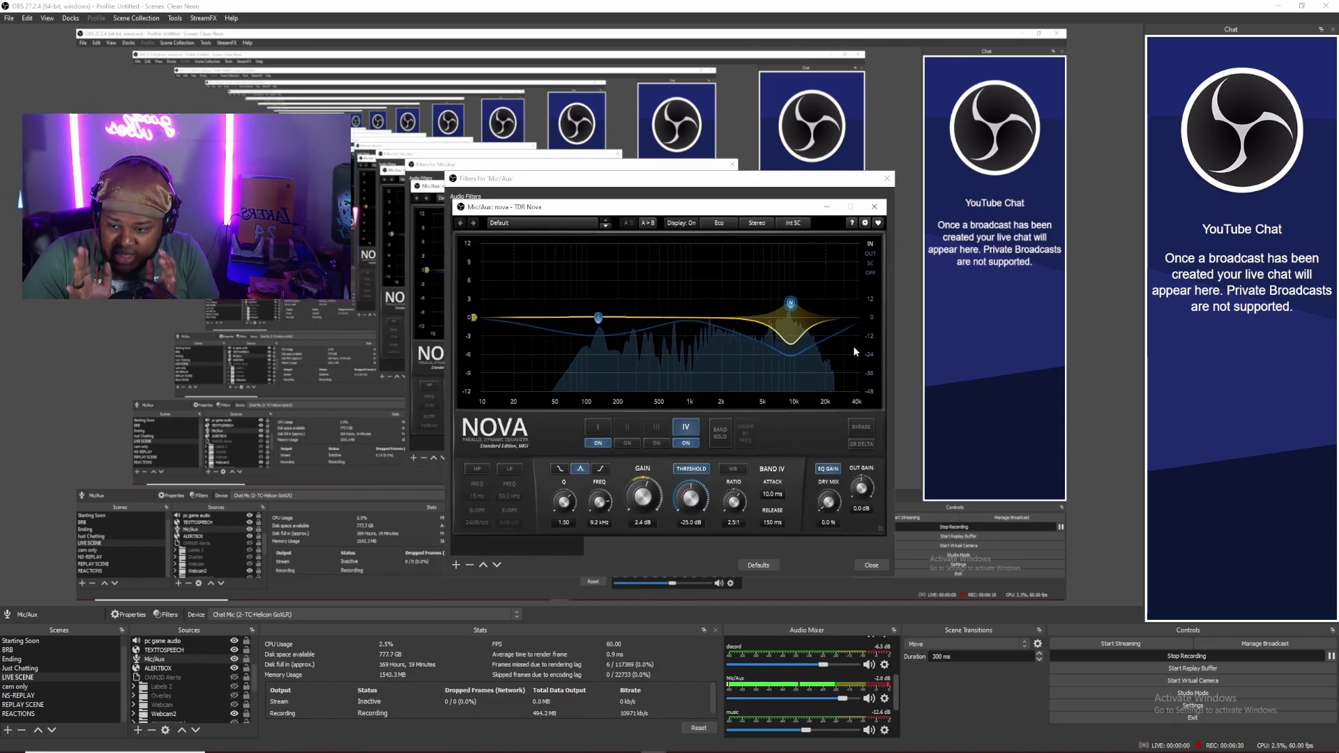
pyautogui.click(689, 275)
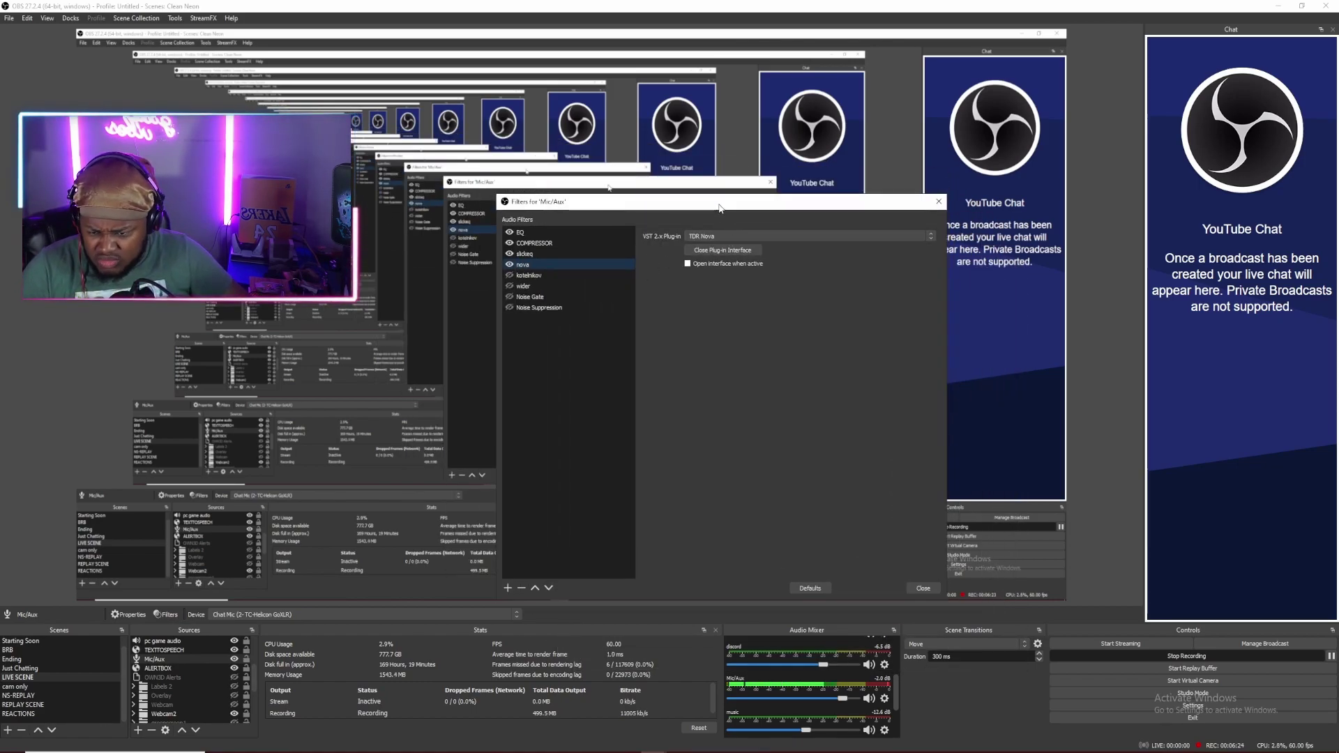
pyautogui.moveTo(720, 208); pyautogui.dragTo(662, 159)
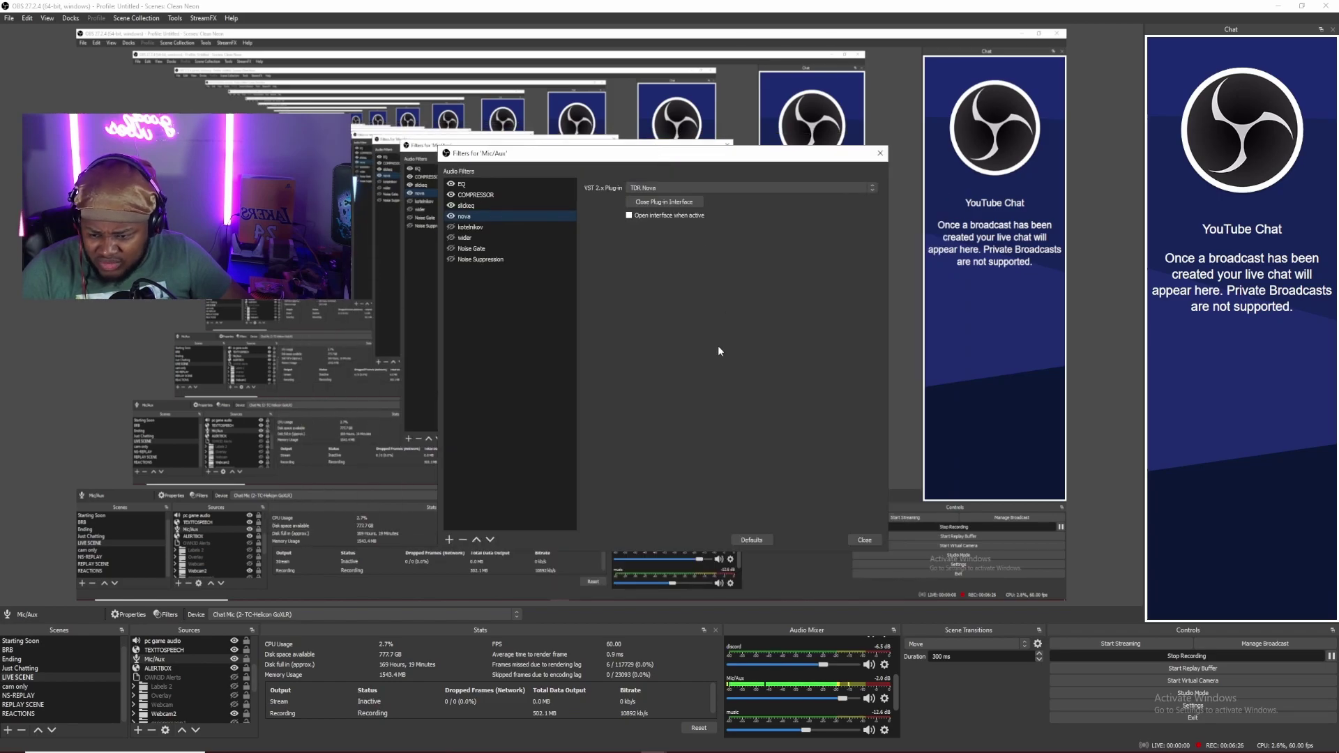
pyautogui.click(663, 202)
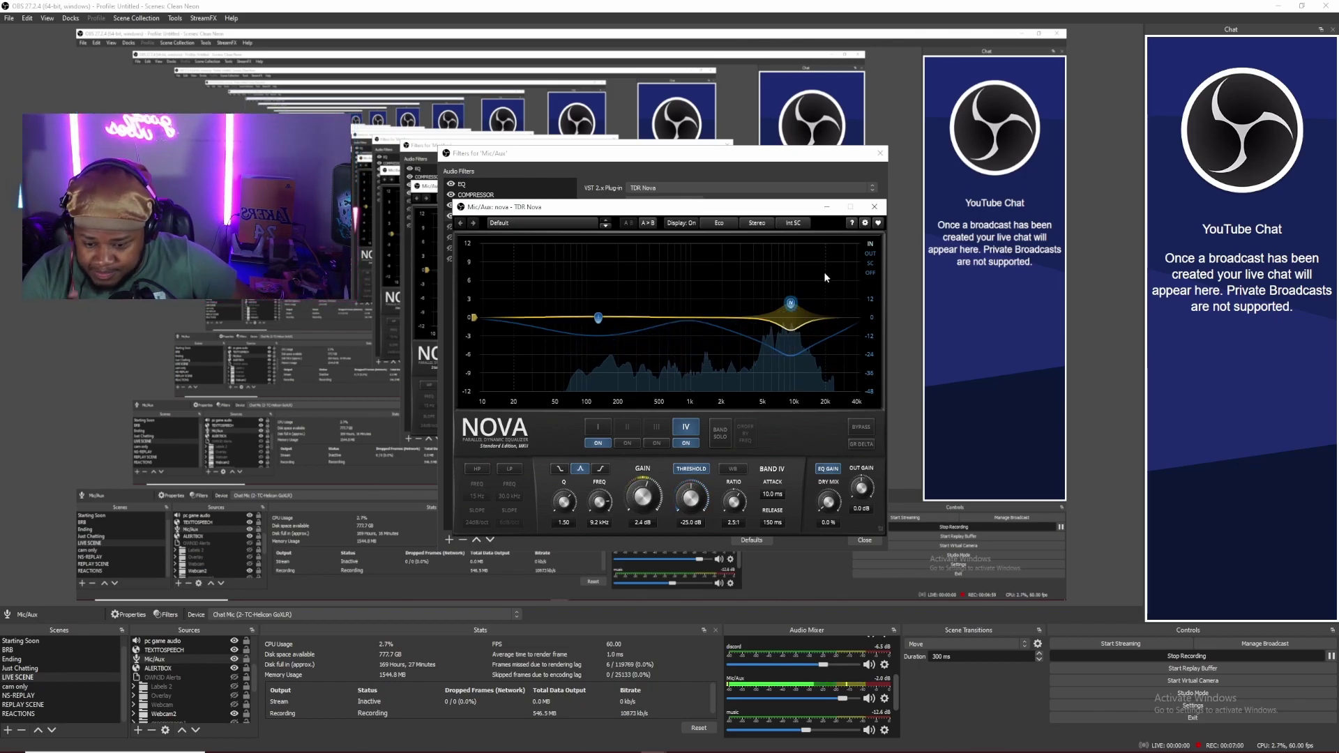
pyautogui.click(881, 153)
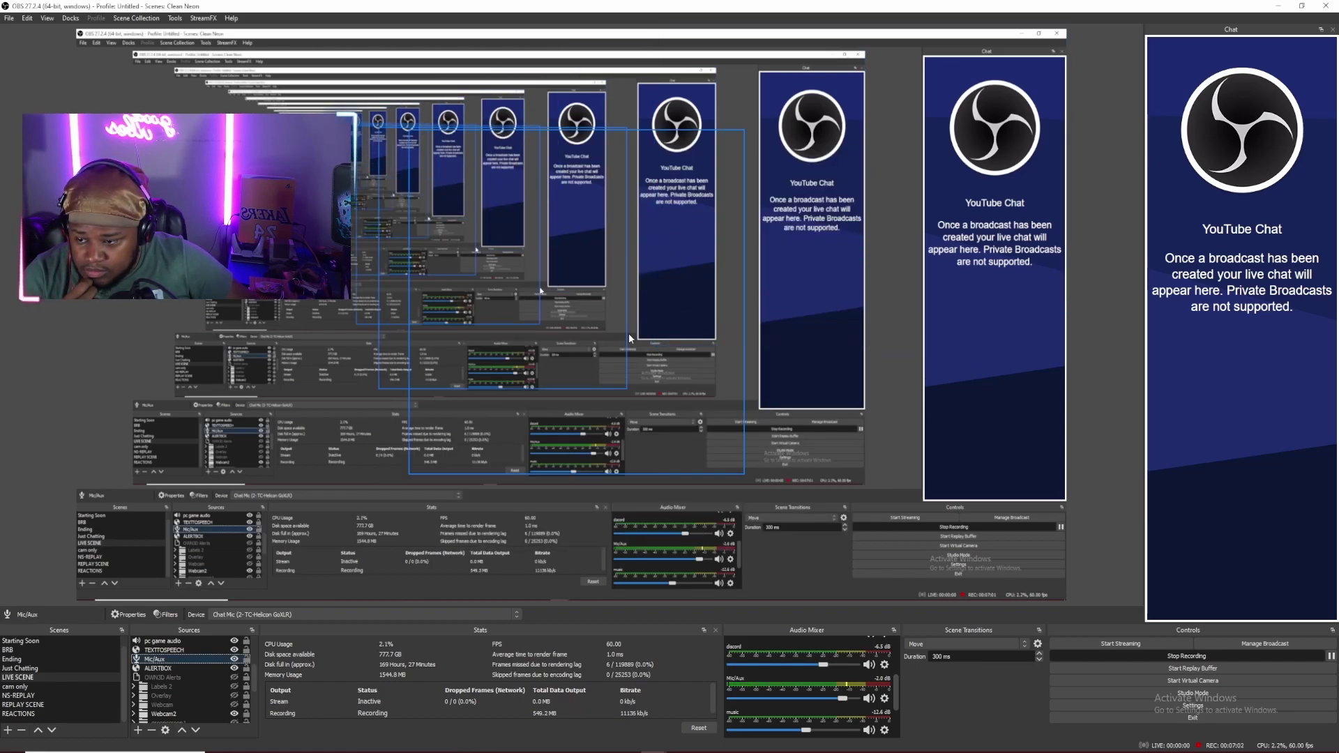
# Reopen the Mic/Aux filters and enable the kotelnikov filter.
pyautogui.doubleClick(207, 657)
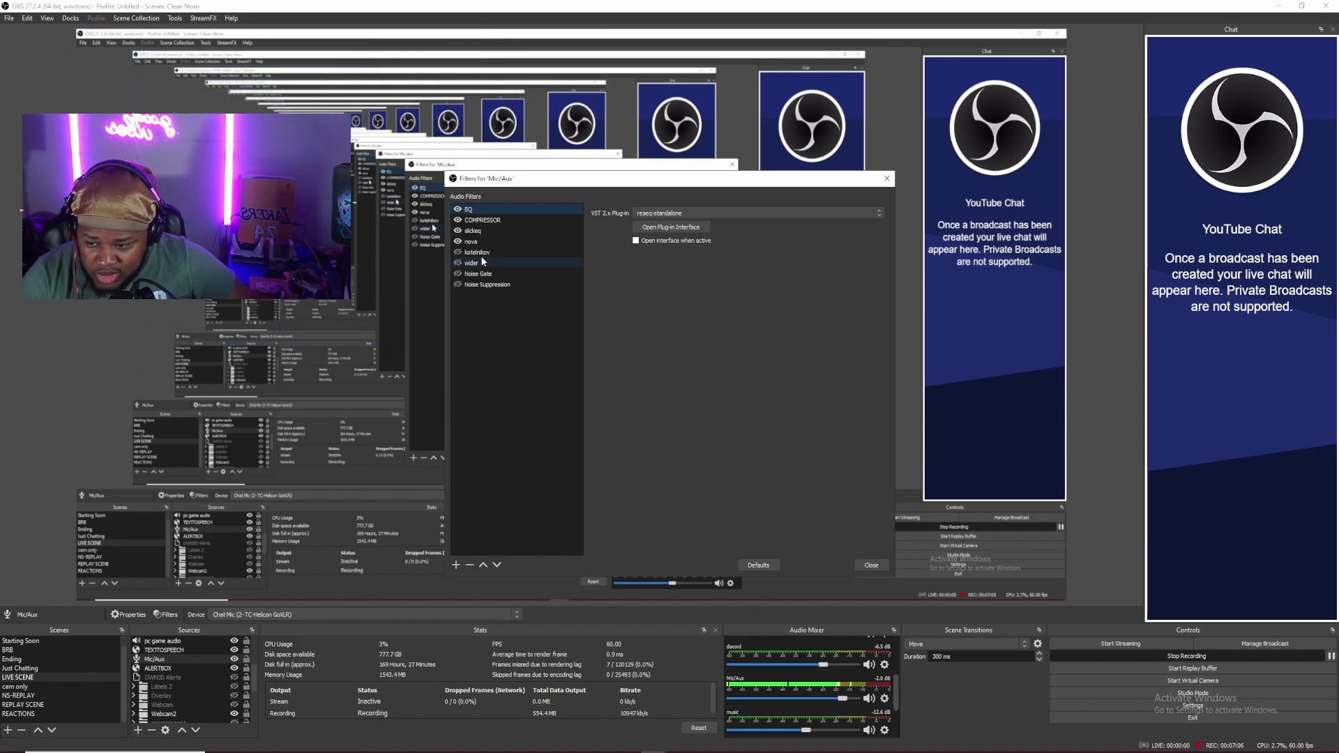
pyautogui.click(481, 252)
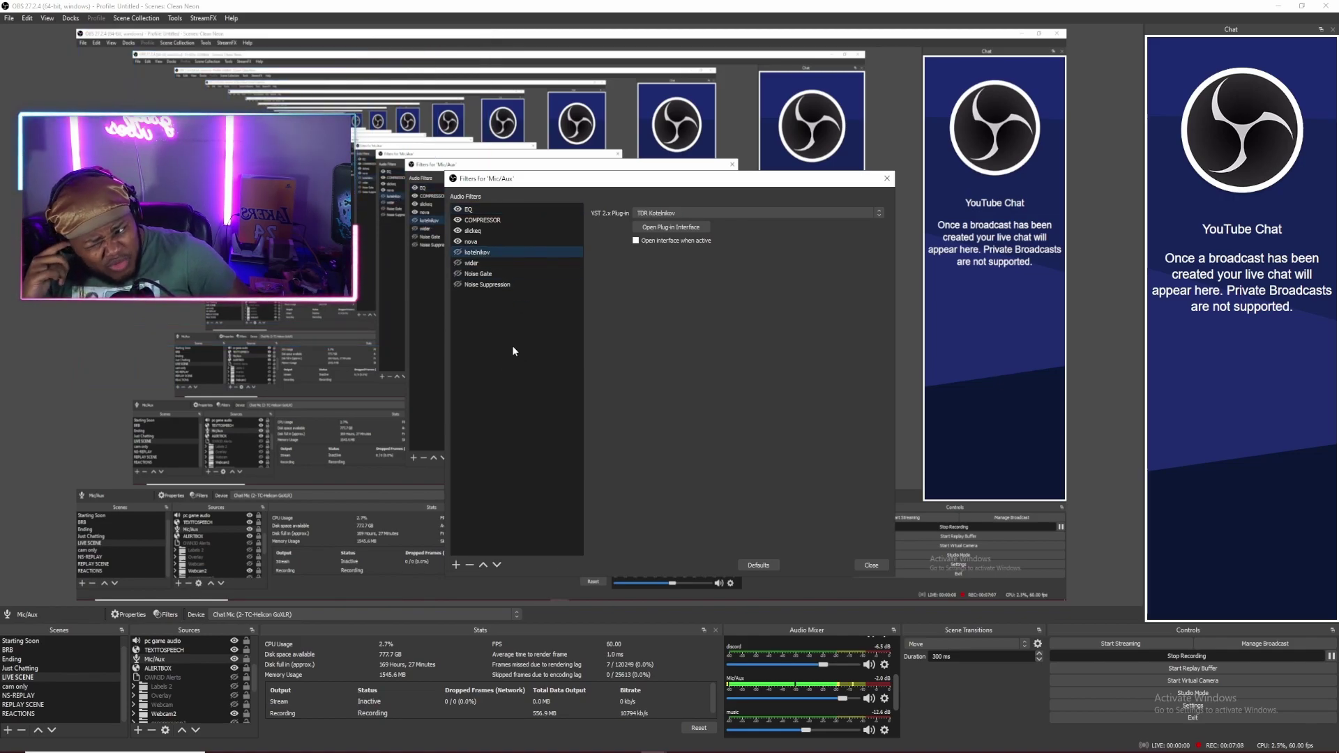
pyautogui.click(458, 252)
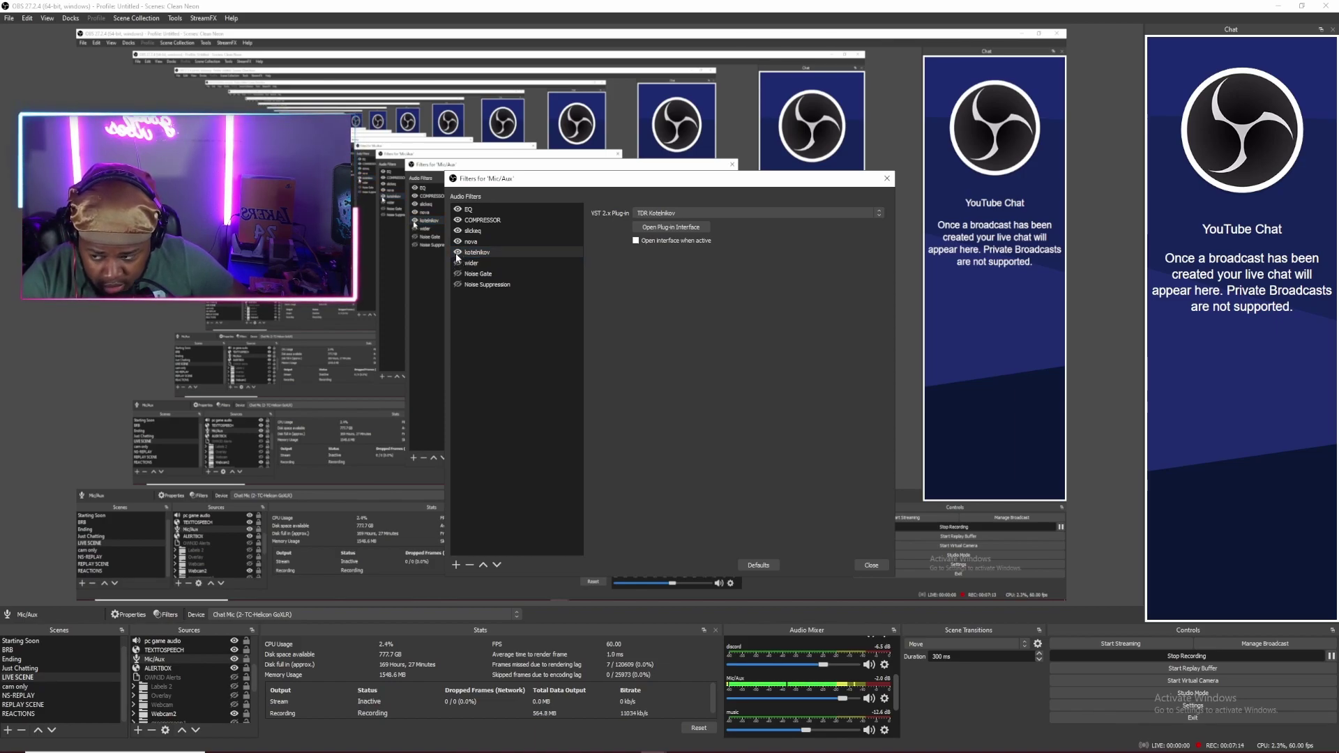
pyautogui.click(459, 253)
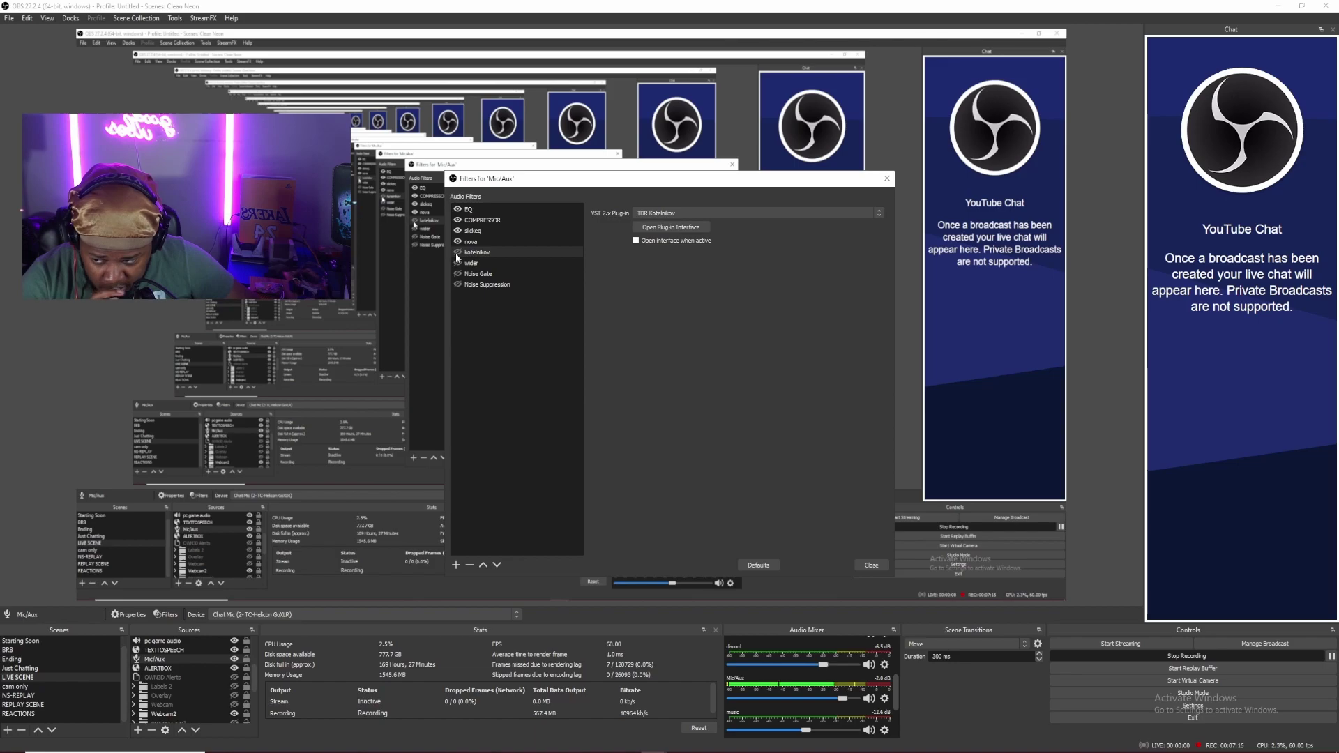
pyautogui.click(458, 252)
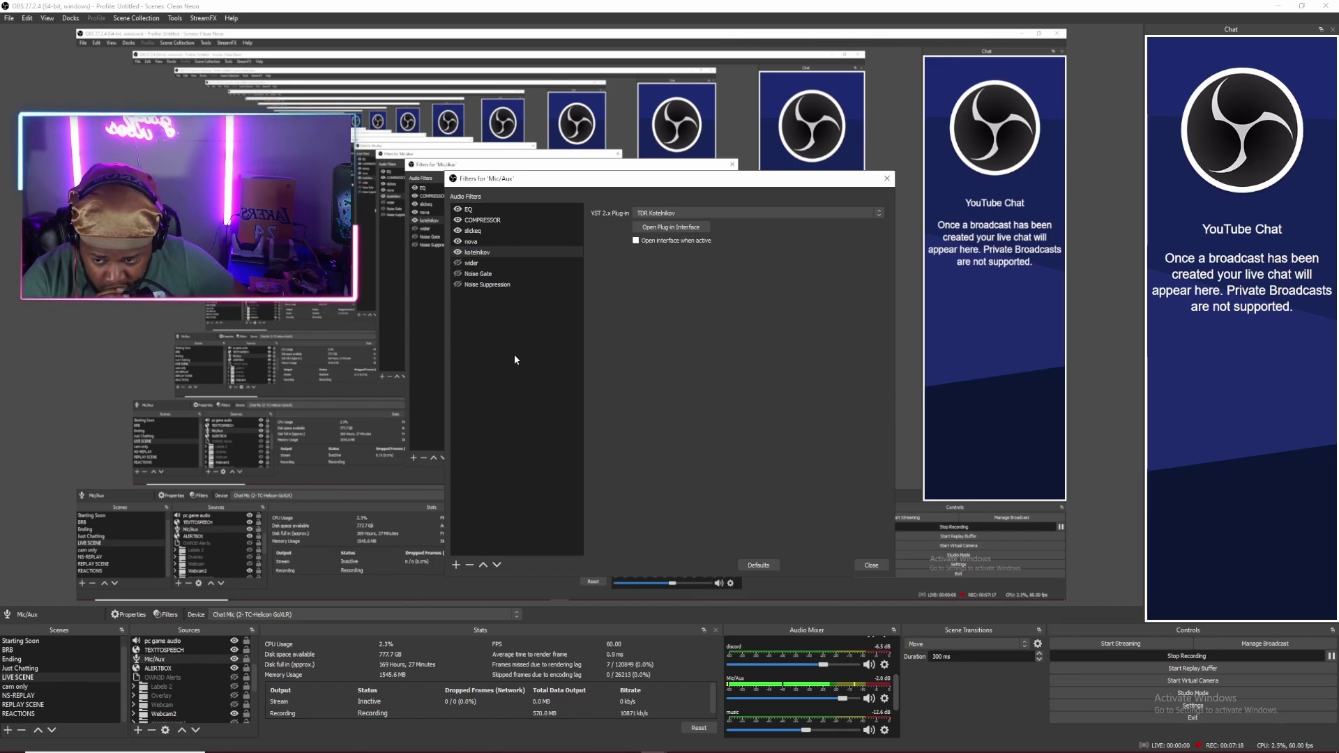
# Inspect the TDR Kotelnikov plug-in window, then select the wider filter.
pyautogui.click(670, 226)
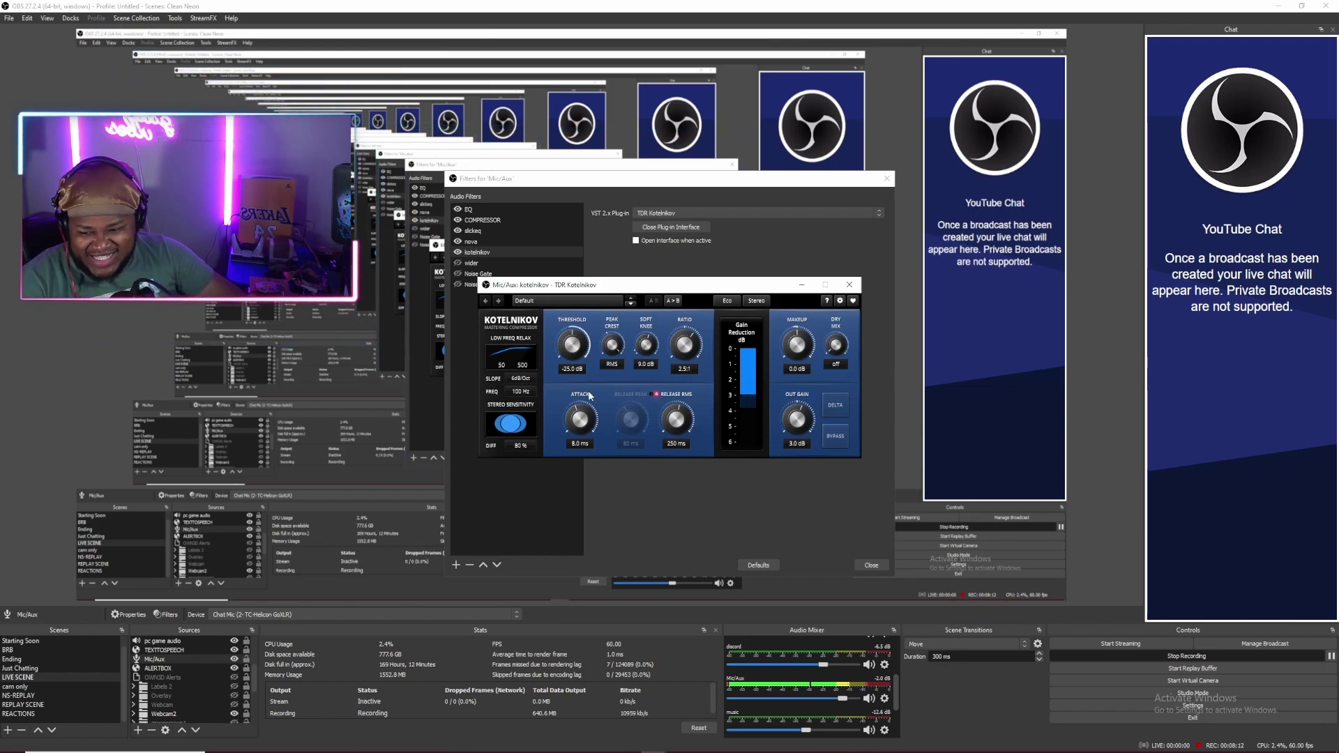
pyautogui.click(848, 285)
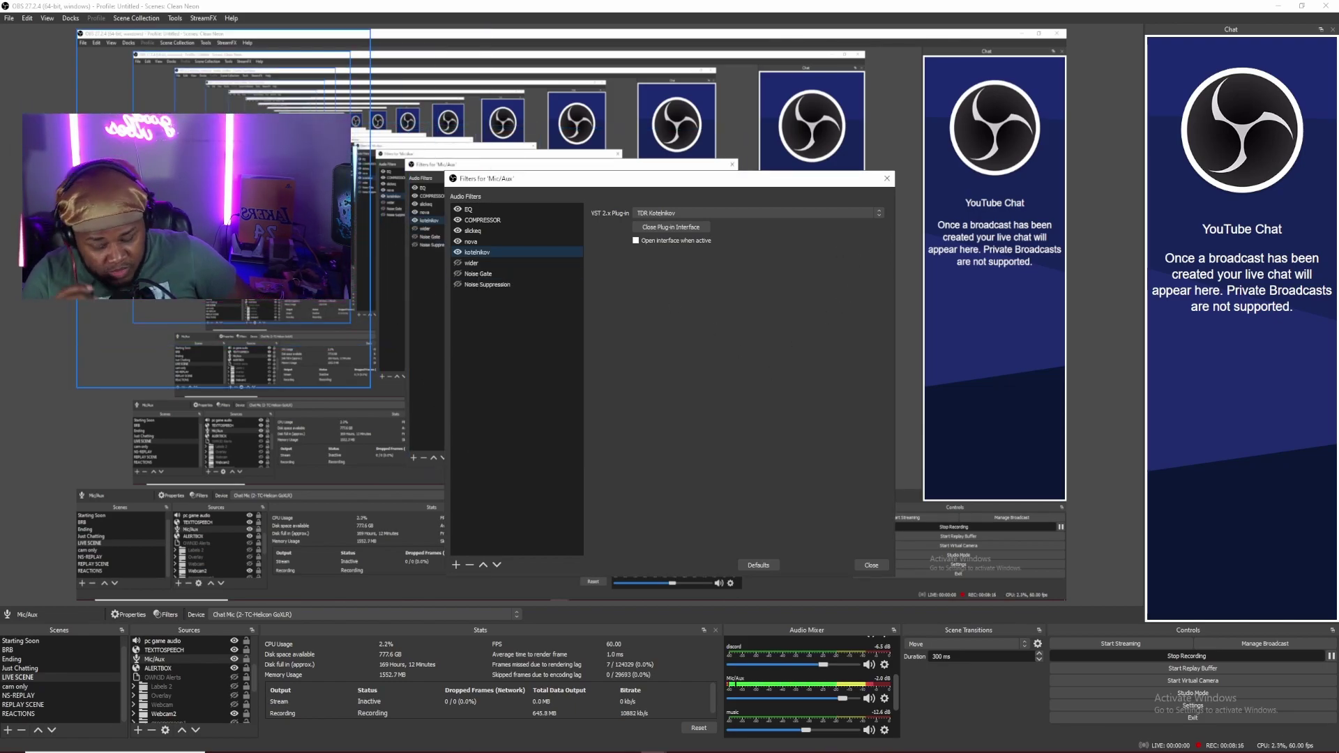
pyautogui.click(481, 264)
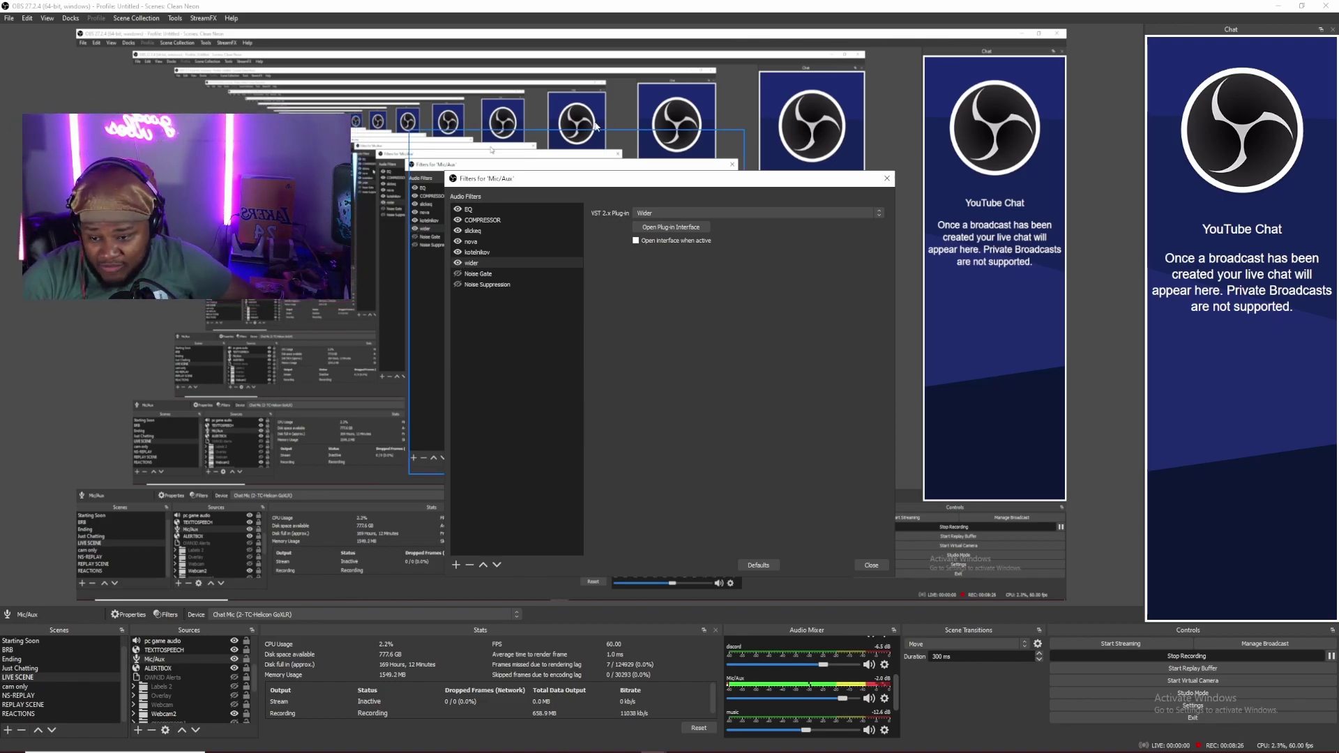
# Narrow the Wider plug-in's stereo width to about 25%, then close the Wider window.
pyautogui.click(670, 227)
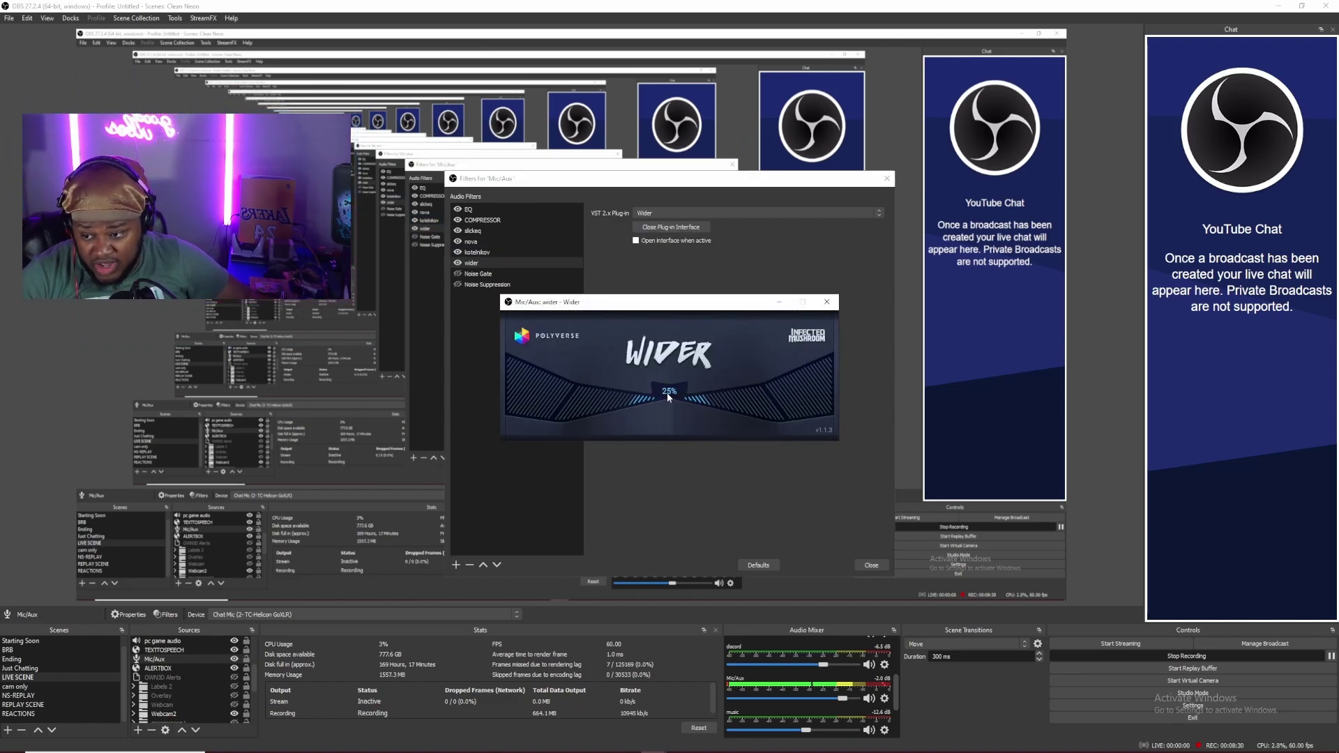
pyautogui.scroll(-3, 667, 392)
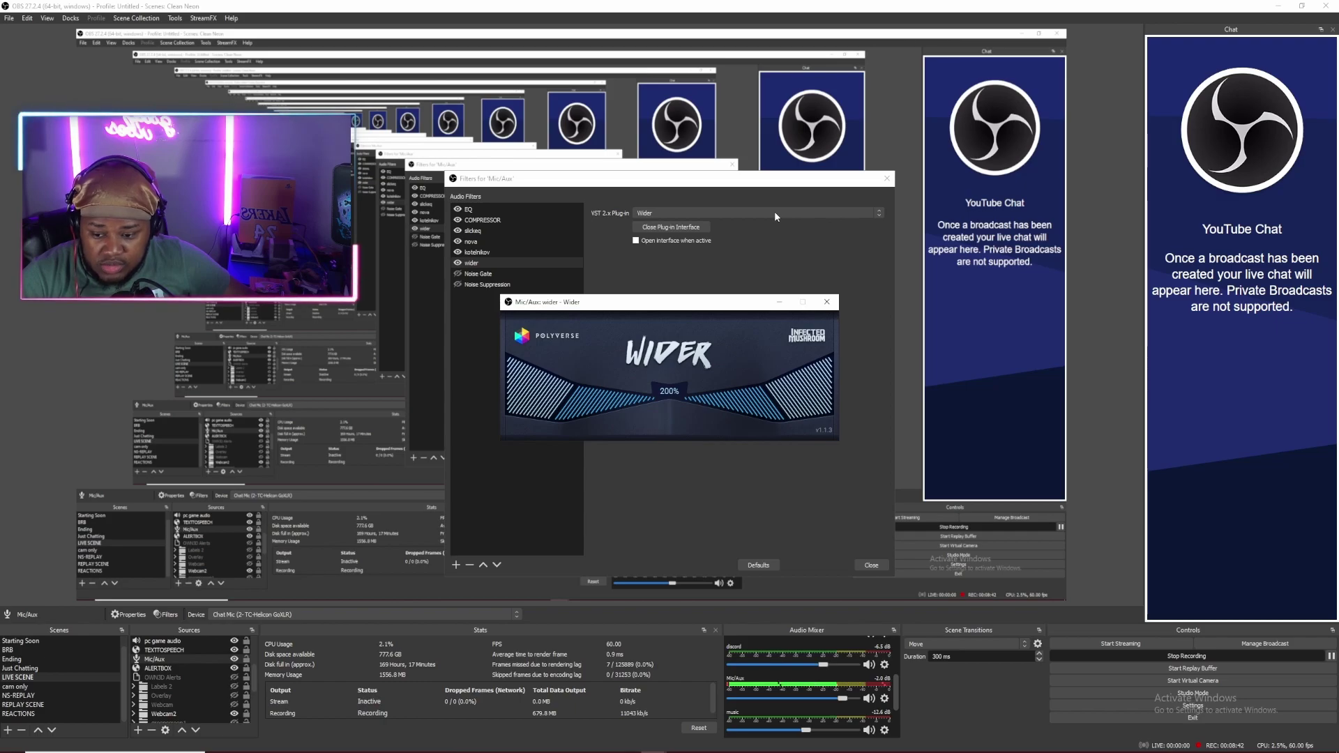
pyautogui.moveTo(757, 346); pyautogui.dragTo(740, 392)
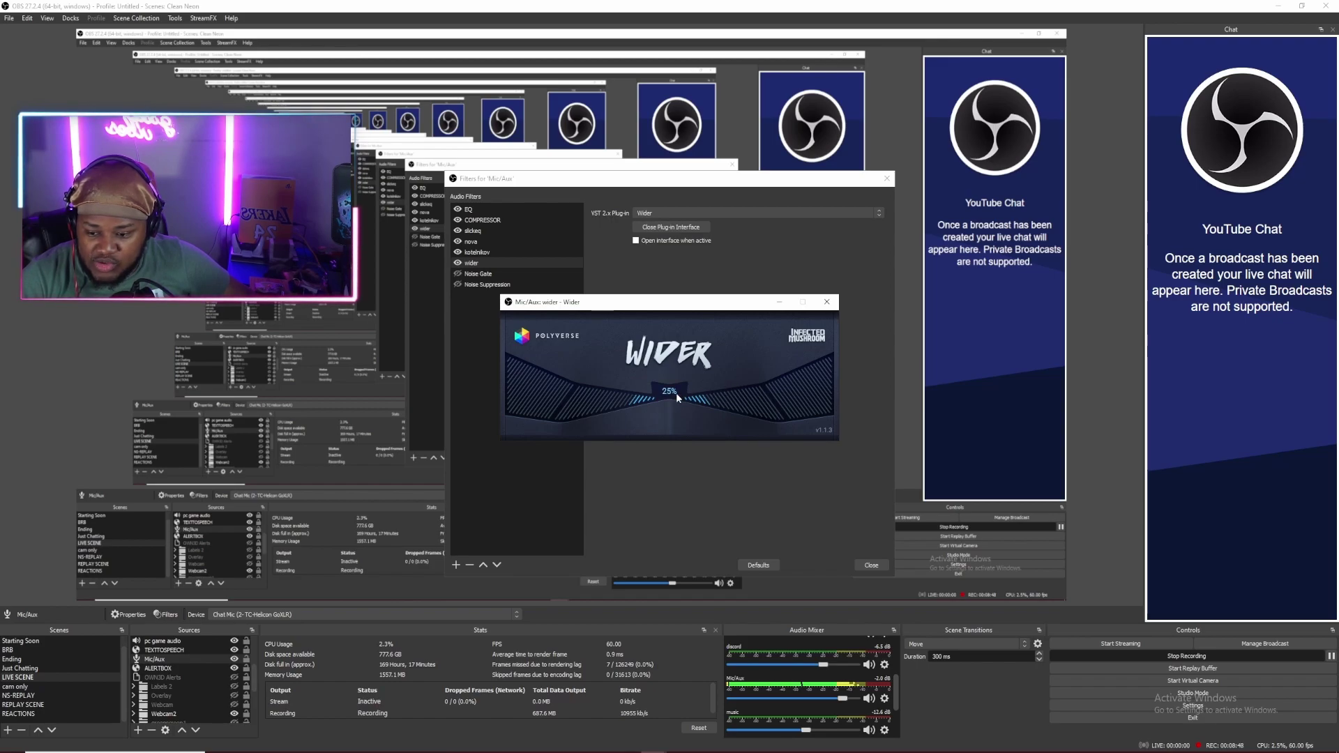
pyautogui.click(827, 303)
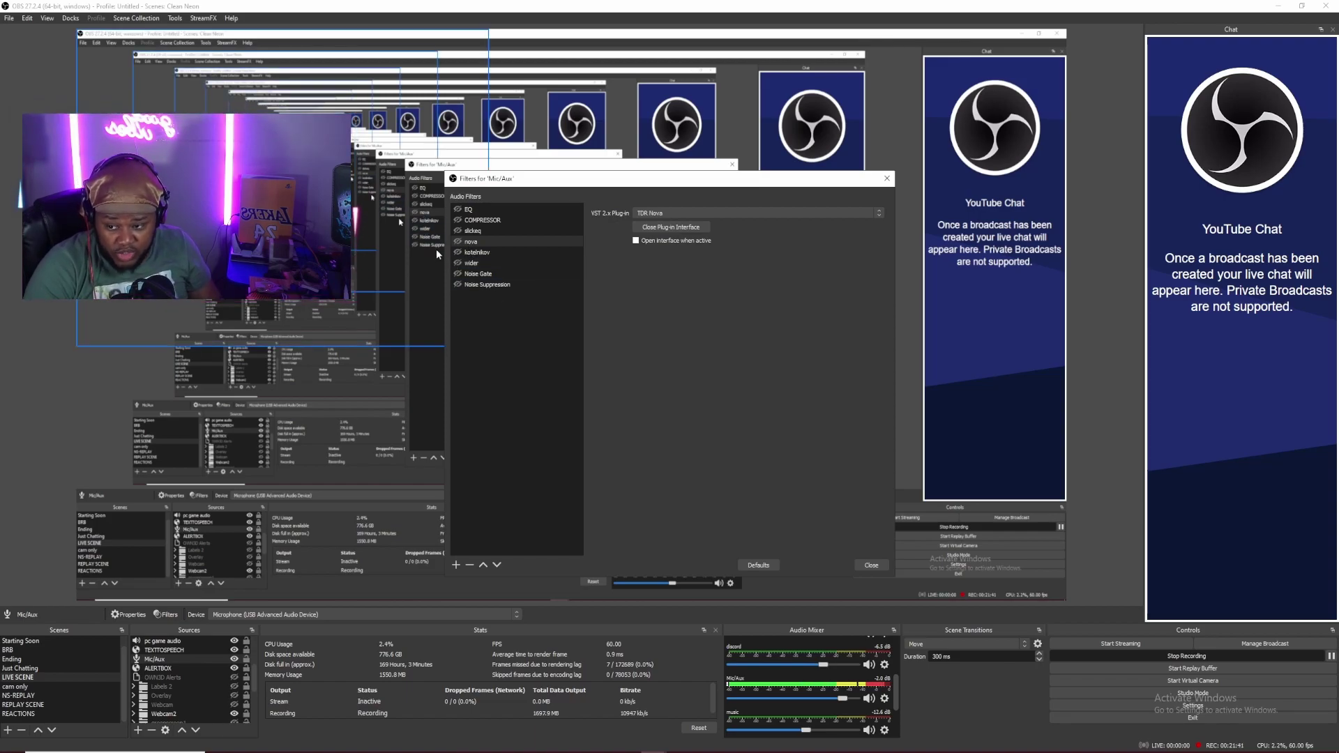
# Turn EQ, COMPRESSOR, slickeq and nova back on and display COMPRESSOR's reacomp-standalone settings.
pyautogui.click(459, 209)
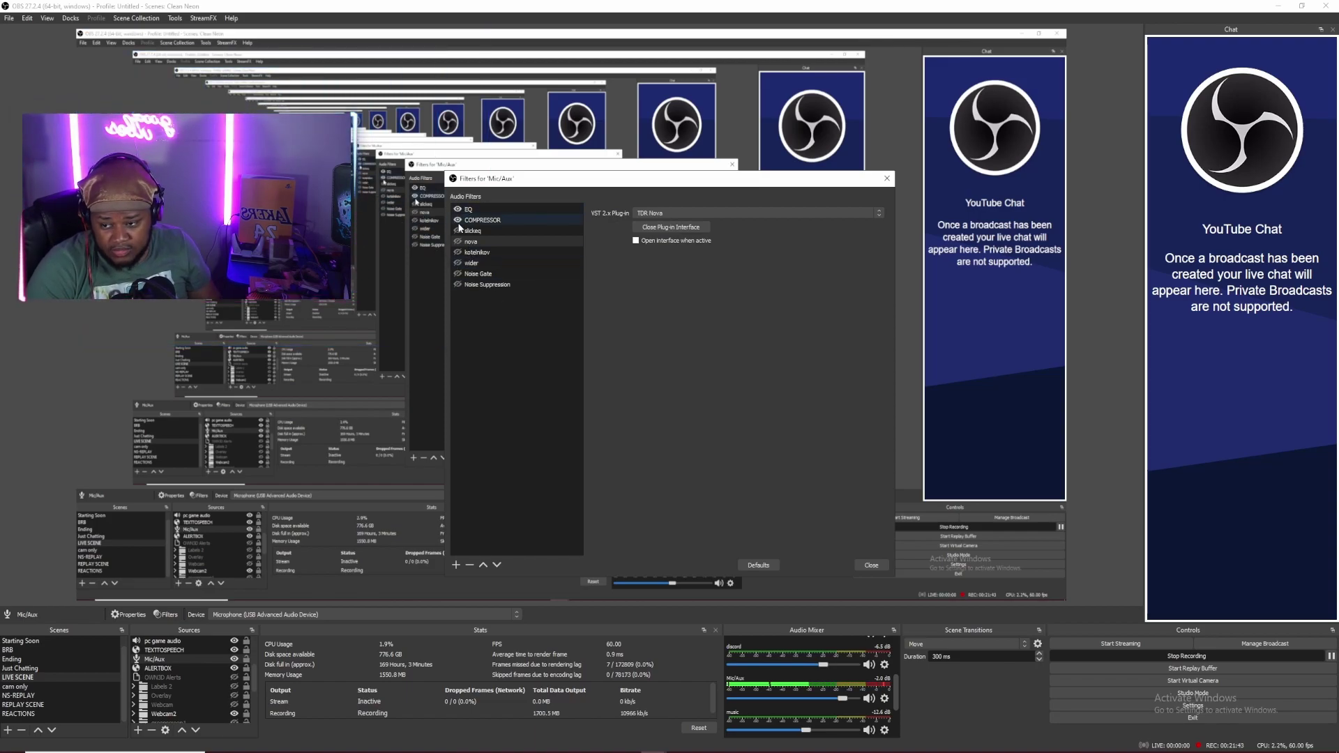
pyautogui.click(458, 220)
pyautogui.click(458, 230)
pyautogui.click(458, 242)
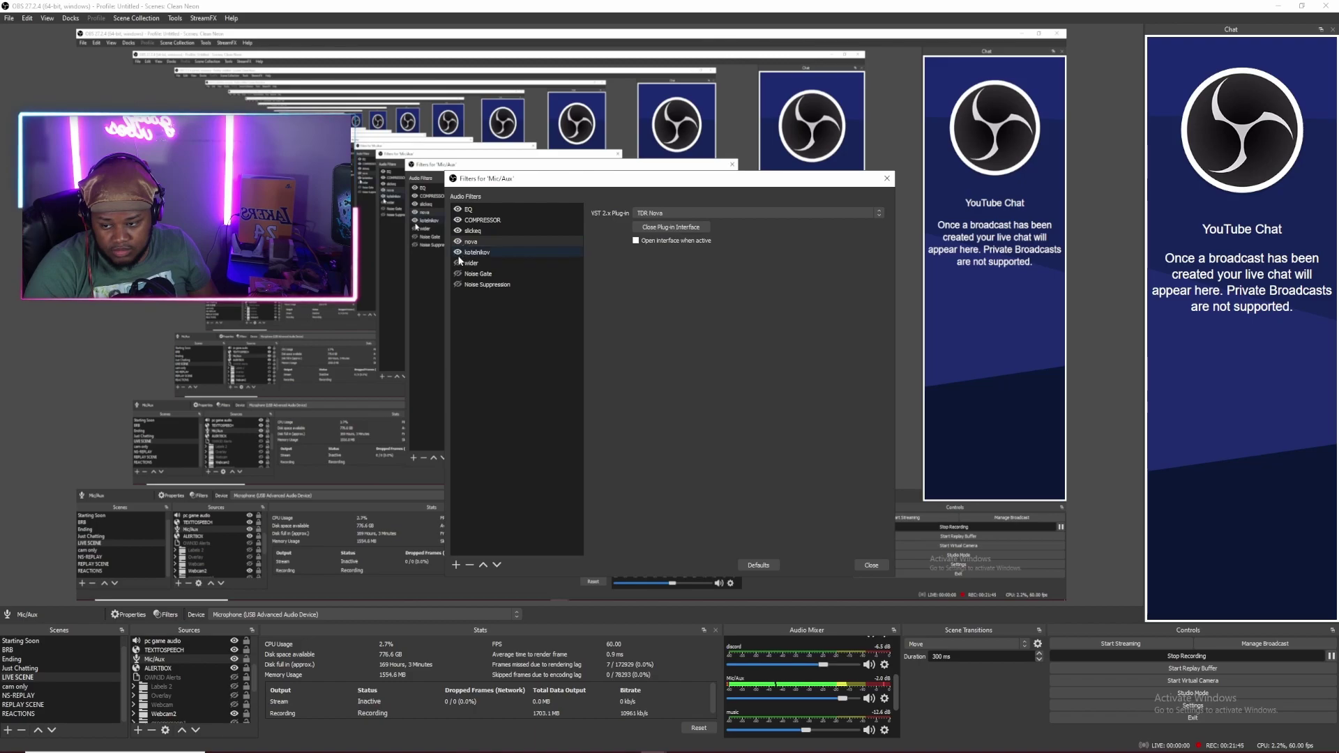
pyautogui.click(459, 263)
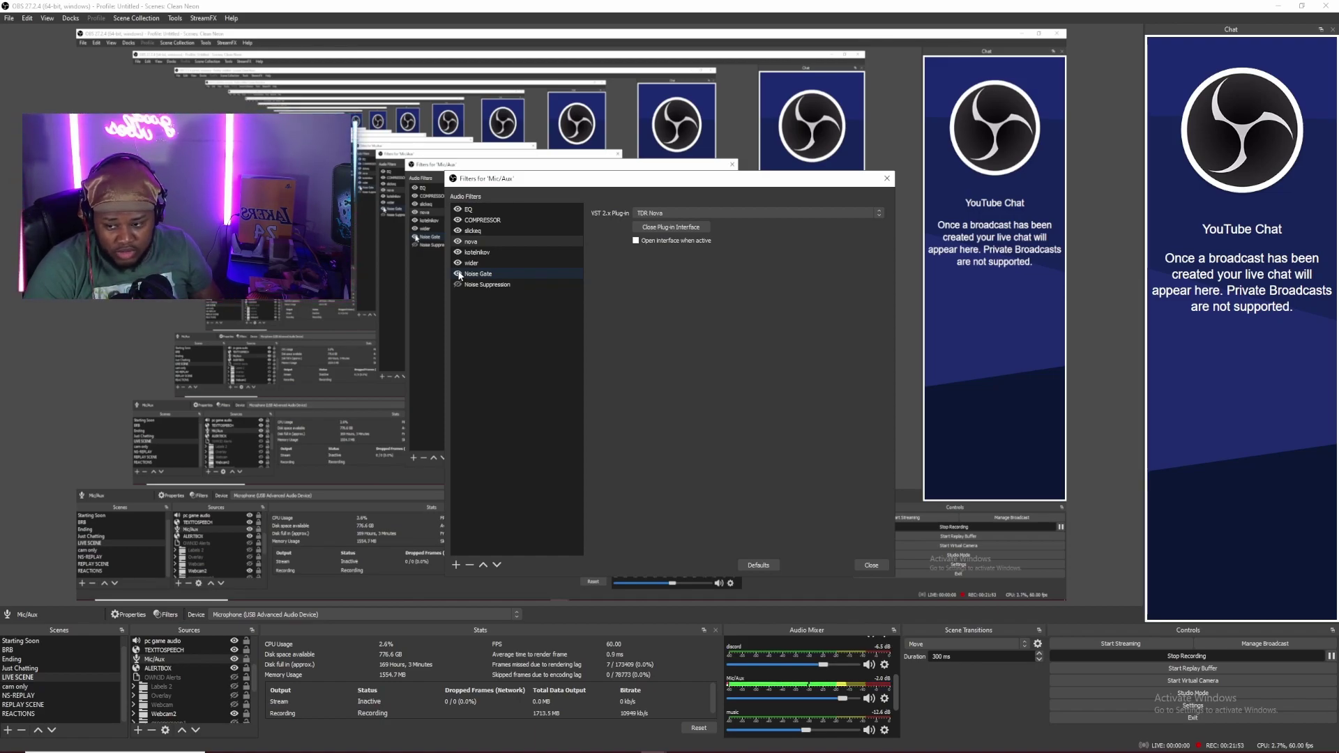
pyautogui.click(482, 220)
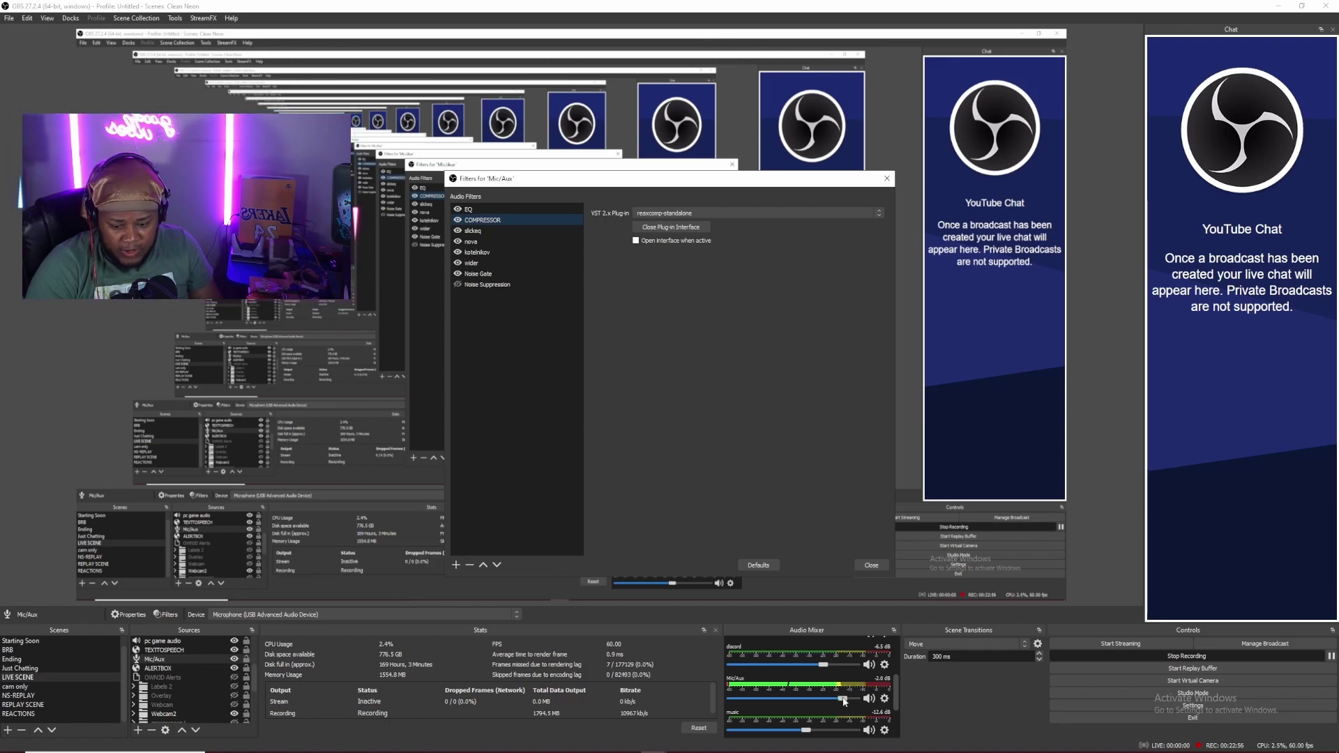
# Pull the Mic/Aux fader in the Audio Mixer from -2.0 dB to -7.4 dB.
pyautogui.moveTo(844, 701); pyautogui.dragTo(822, 705)
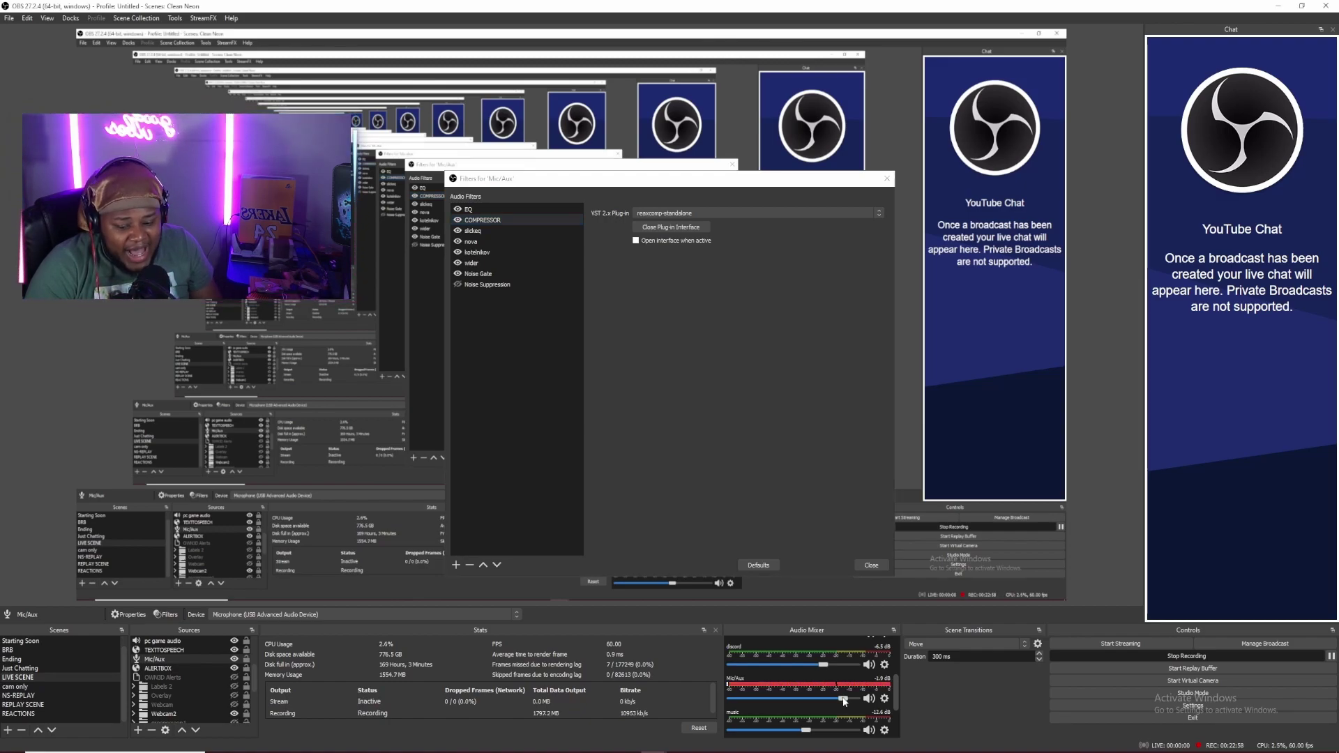